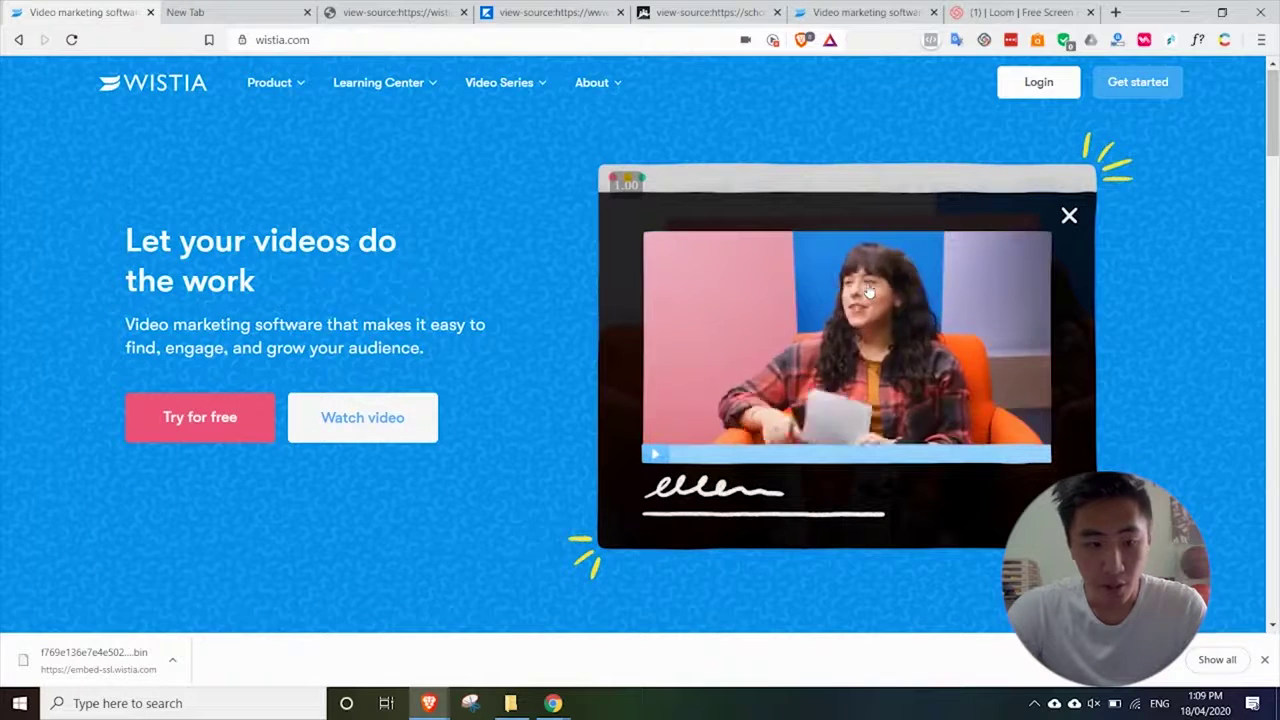
Step: Play the featured video on the Wistia homepage and copy its link and thumbnail code
{"action": "scroll", "coordinate": [870, 290], "scroll_direction": "down", "scroll_amount": 1}
{"action": "scroll", "coordinate": [867, 288], "scroll_direction": "up", "scroll_amount": 1}
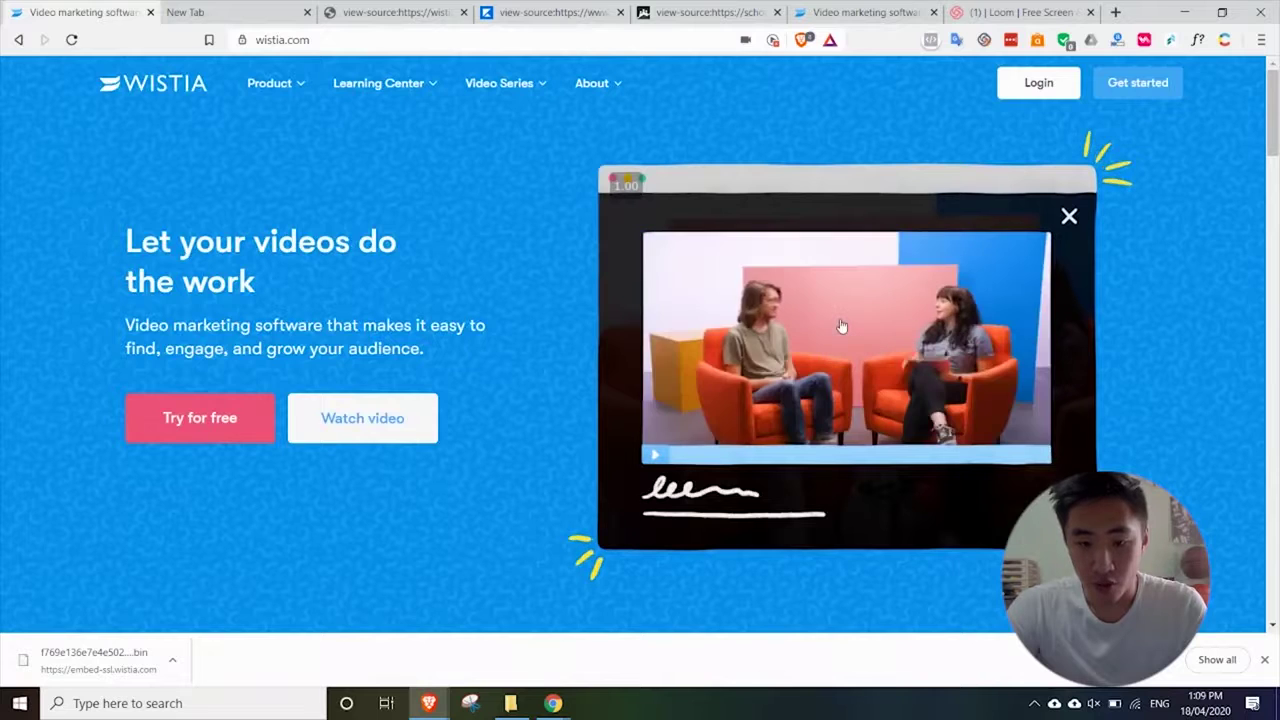
{"action": "left_click", "coordinate": [762, 302]}
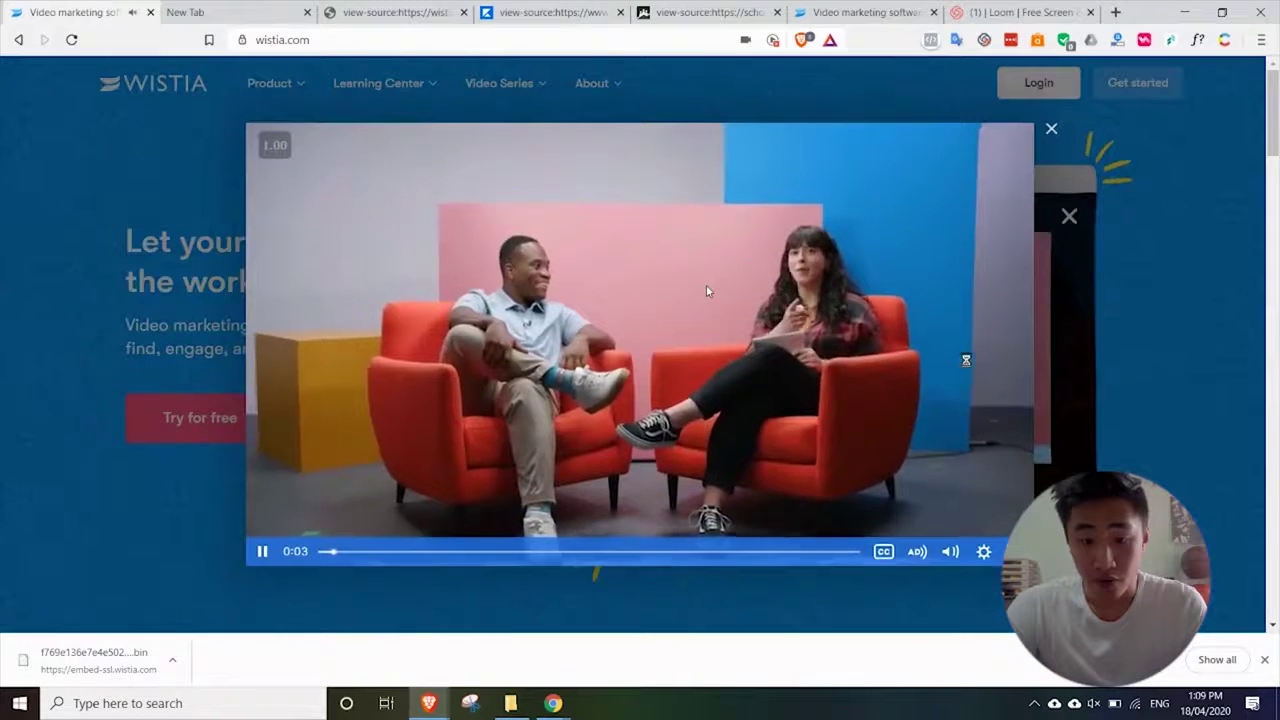
{"action": "right_click", "coordinate": [706, 290]}
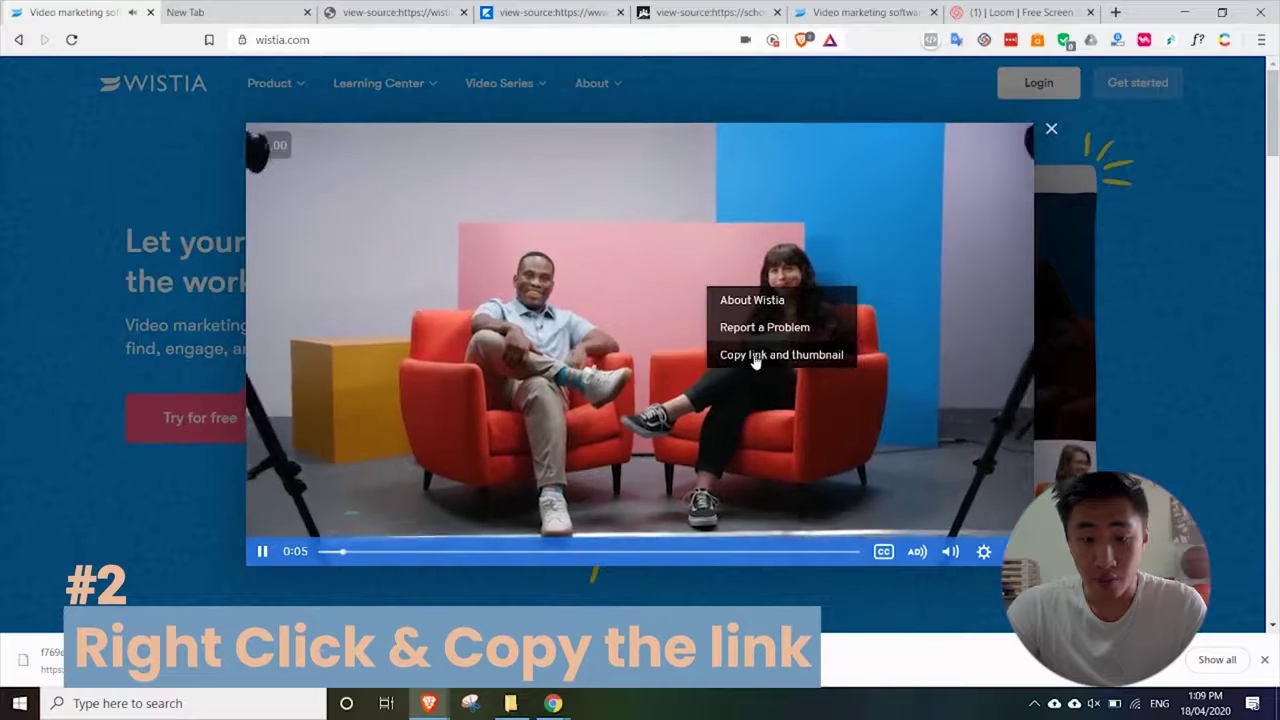
{"action": "left_click", "coordinate": [766, 362]}
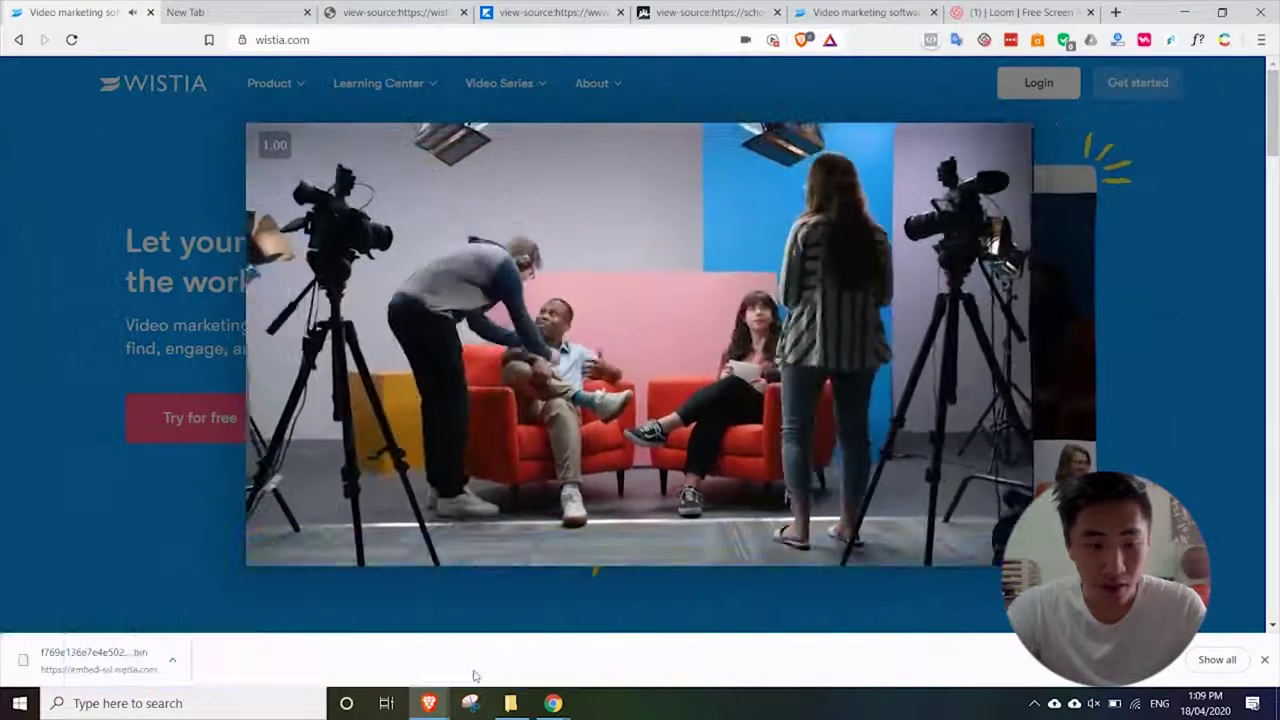
Step: Open Notepad, paste the copied link and thumbnail code into the blank document, and maximize the window
{"action": "key", "text": "super"}
{"action": "type", "text": "notepad"}
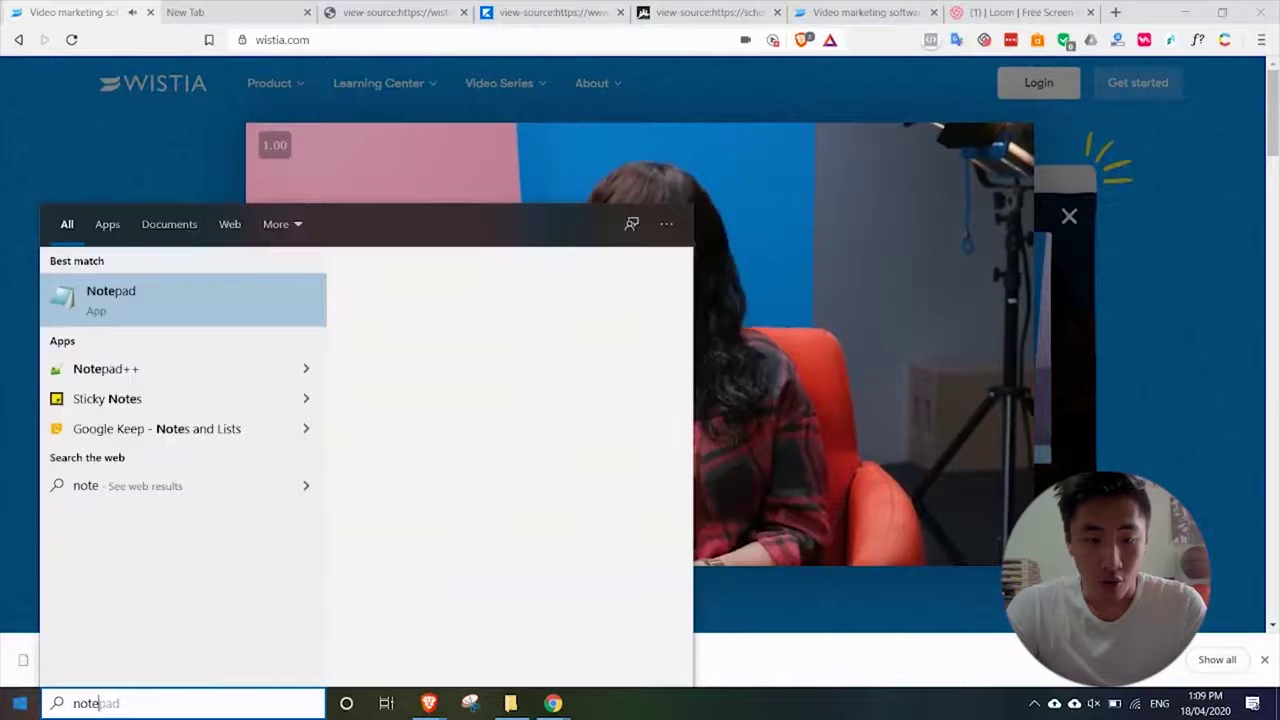
{"action": "key", "text": "Return"}
{"action": "key", "text": "ctrl+v"}
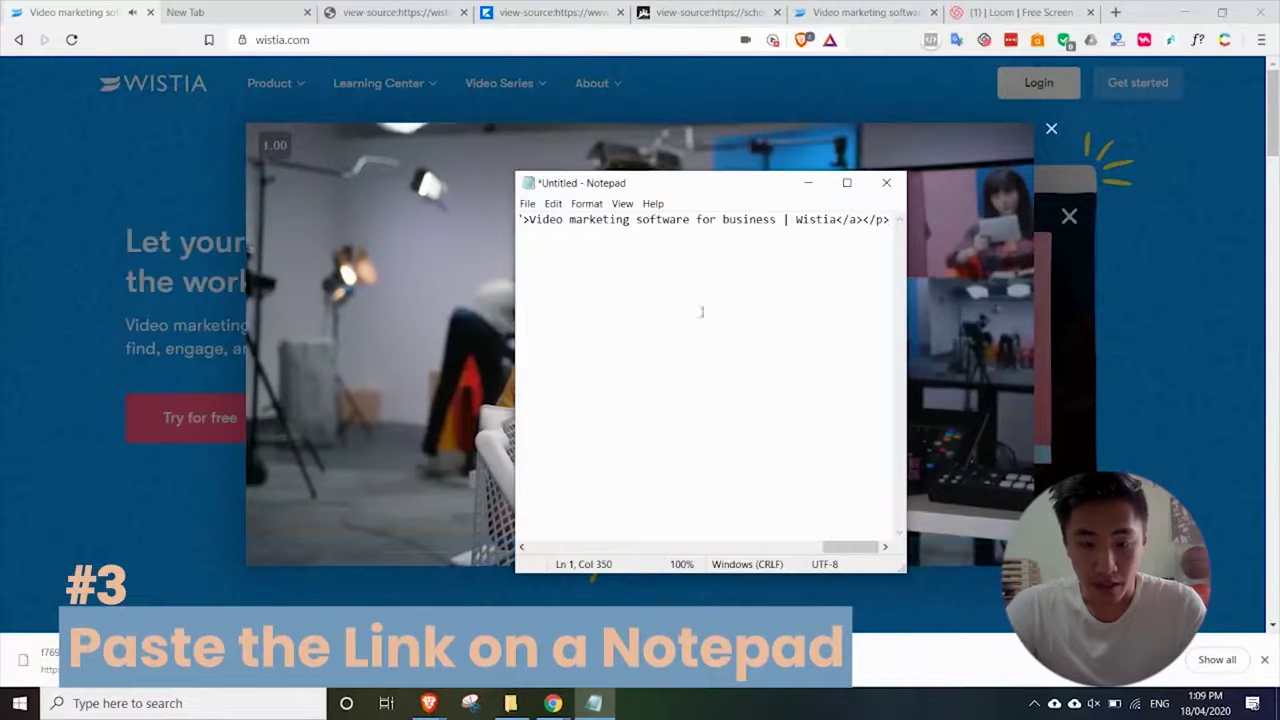
{"action": "left_click", "coordinate": [846, 182]}
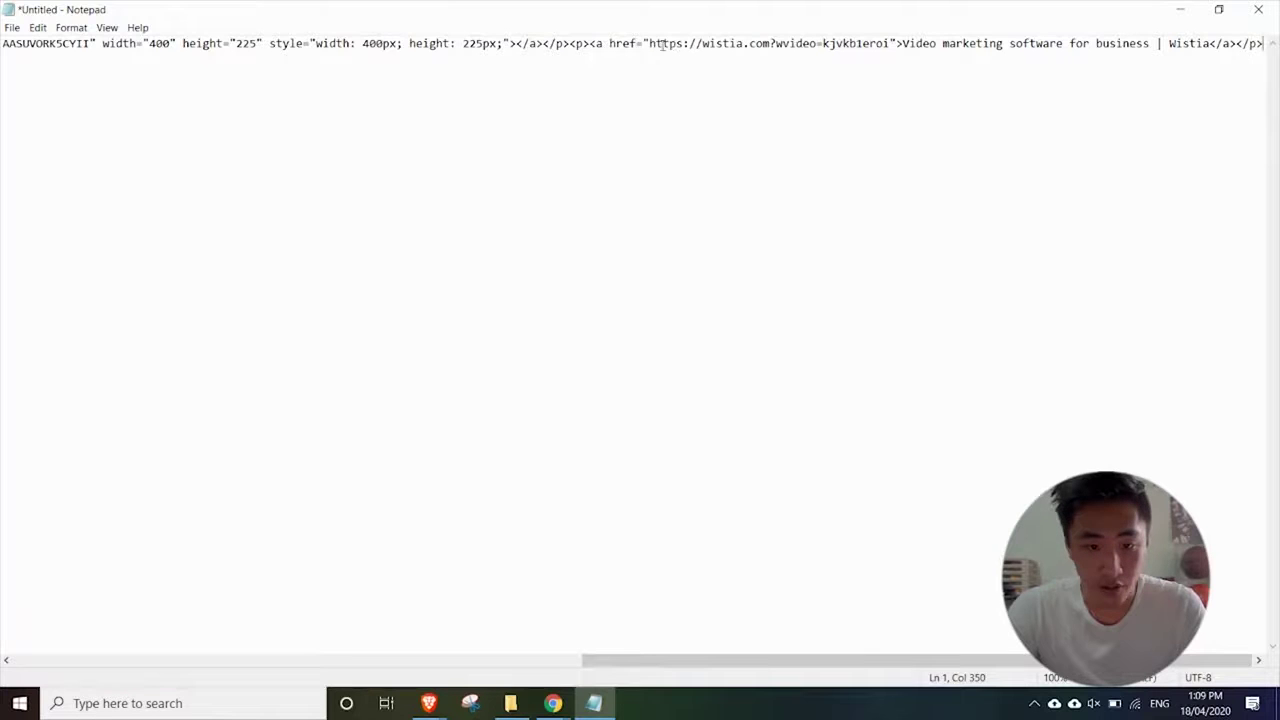
Step: Cut the video ID kjvkb1eroi out of the pasted link and replace the whole note with just that ID
{"action": "left_click_drag", "start_coordinate": [611, 42], "coordinate": [738, 42]}
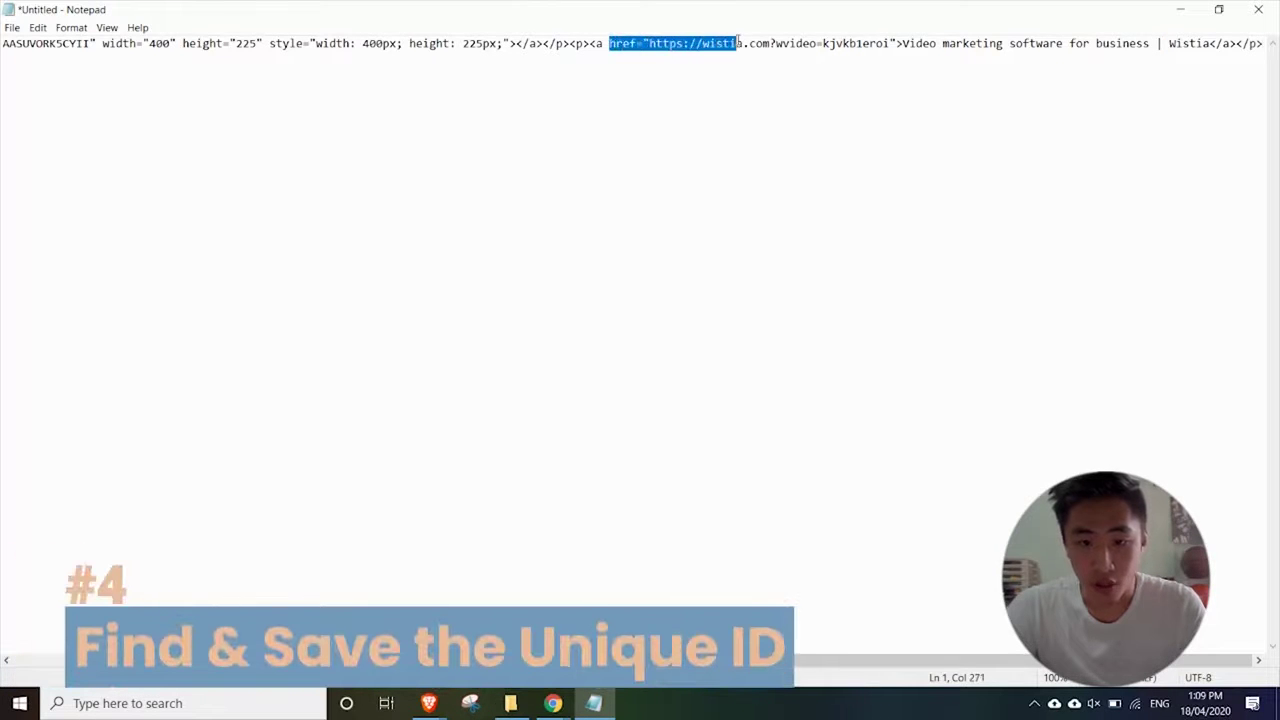
{"action": "double_click", "coordinate": [842, 44]}
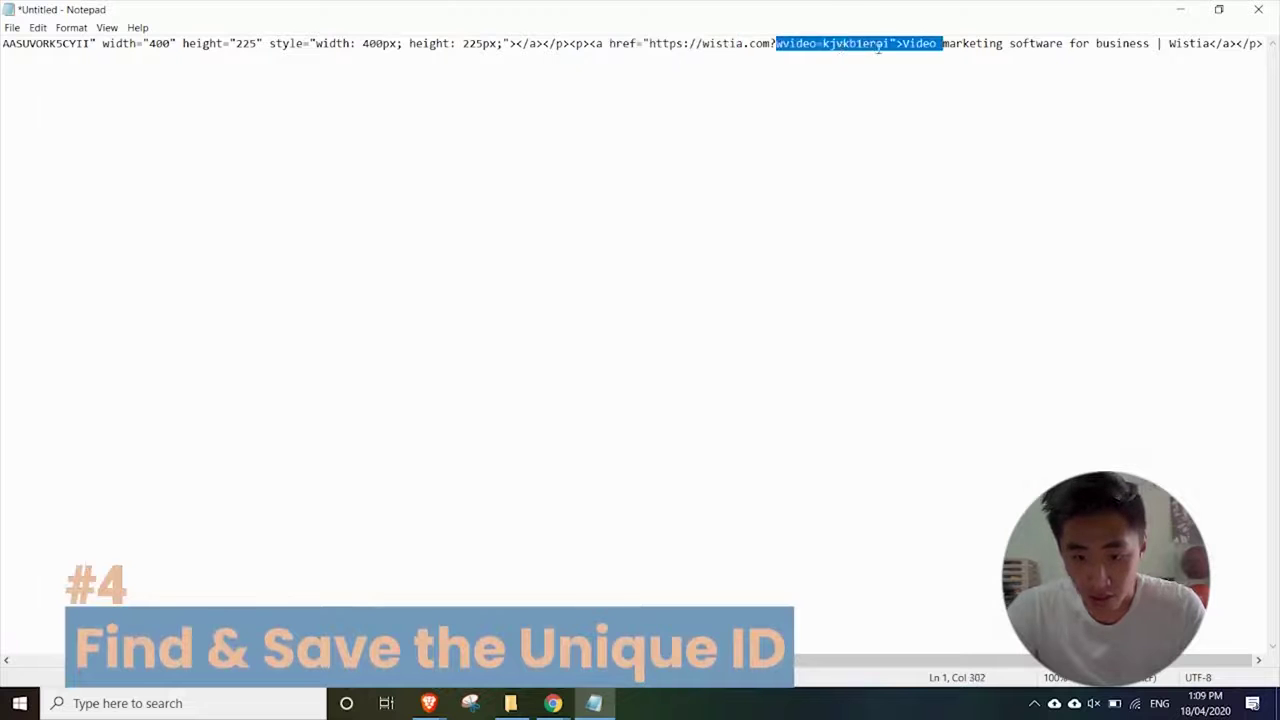
{"action": "left_click", "coordinate": [889, 44]}
{"action": "left_click_drag", "start_coordinate": [889, 44], "coordinate": [829, 44]}
{"action": "key", "text": "ctrl+x"}
{"action": "key", "text": "ctrl+a"}
{"action": "key", "text": "ctrl+v"}
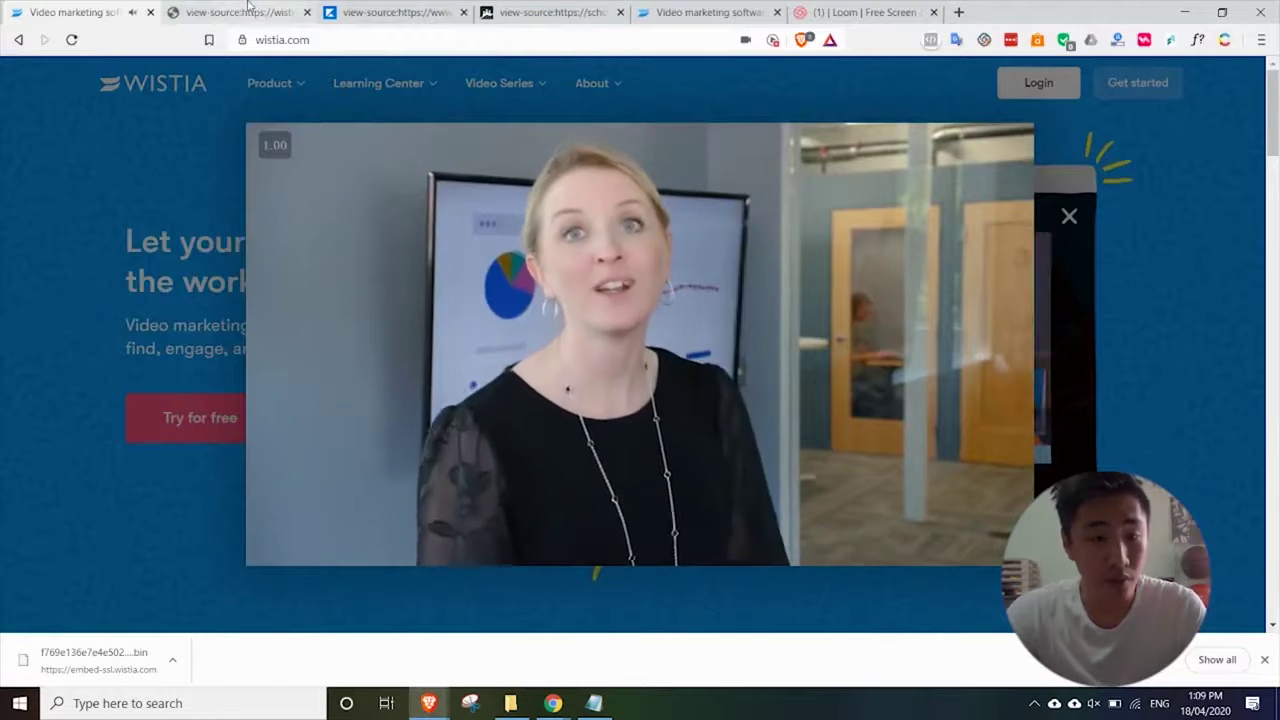
Step: Back in the browser, close the old Wistia source page and go through the "wistia" matches in the hpxlife page source
{"action": "left_click", "coordinate": [249, 7]}
{"action": "left_click", "coordinate": [307, 12]}
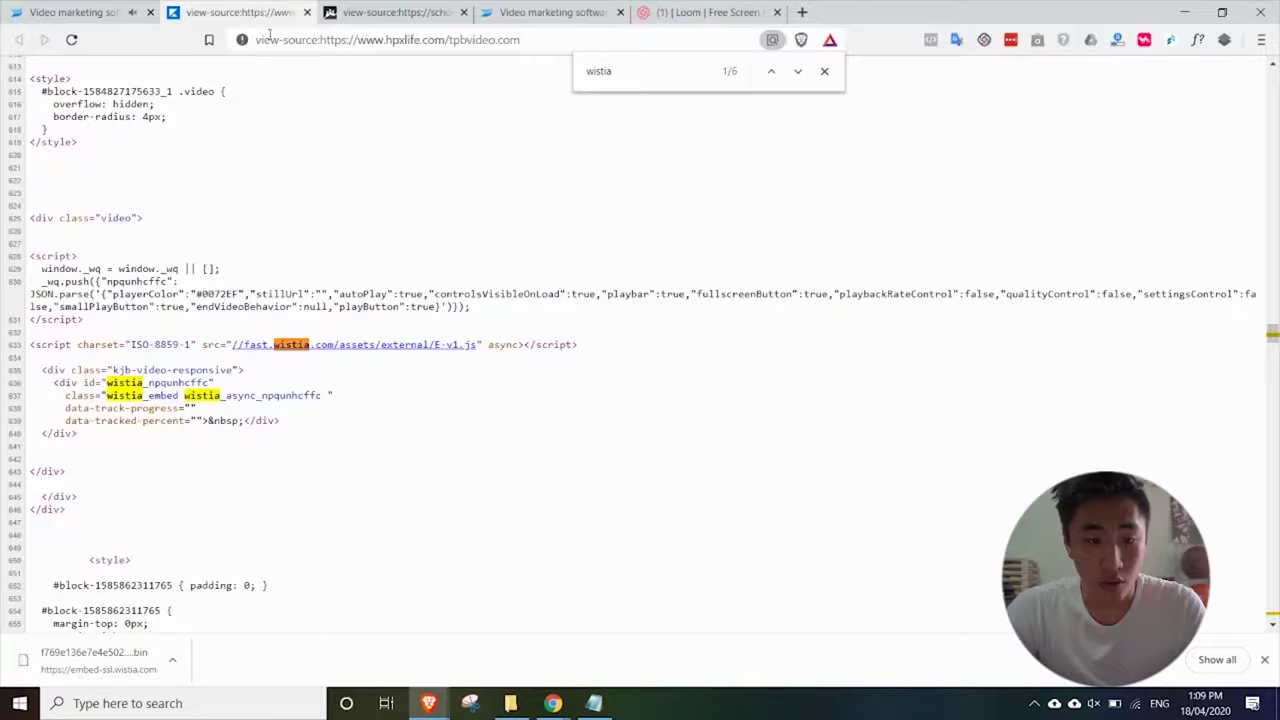
{"action": "key", "text": "Return"}
{"action": "type", "text": "ia"}
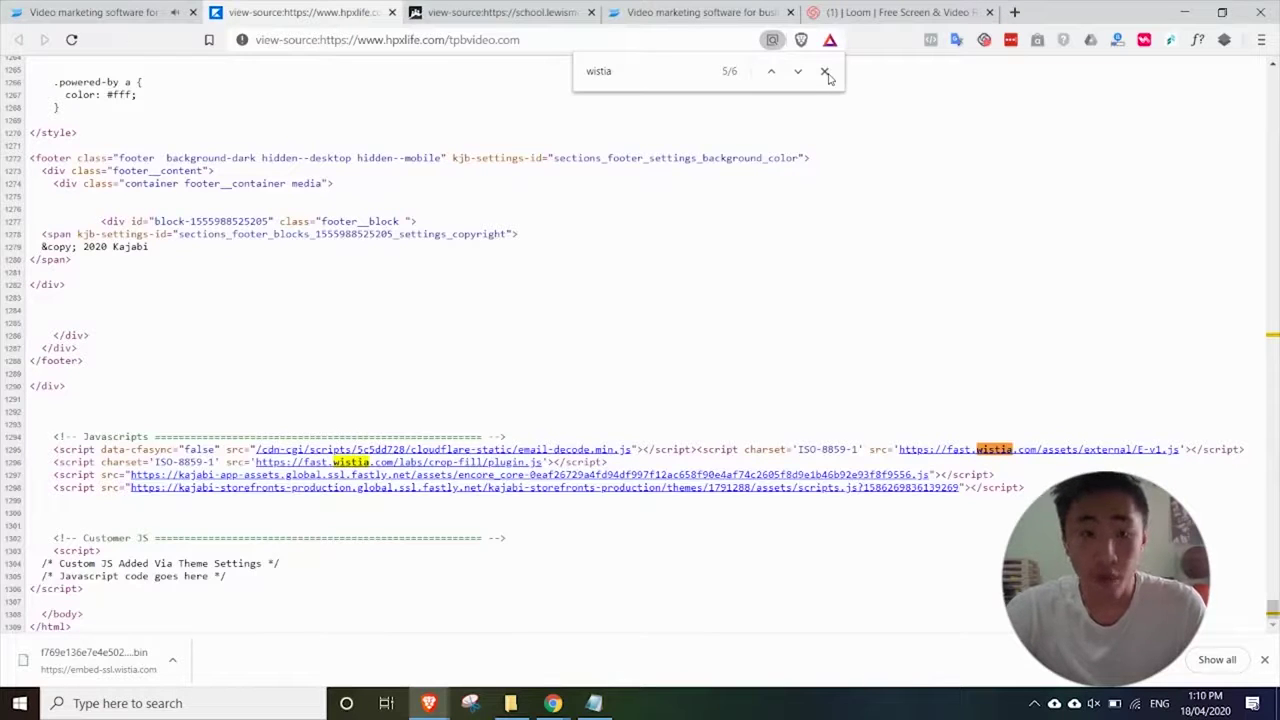
Step: Return to the Wistia homepage and open its page source
{"action": "left_click", "coordinate": [172, 8]}
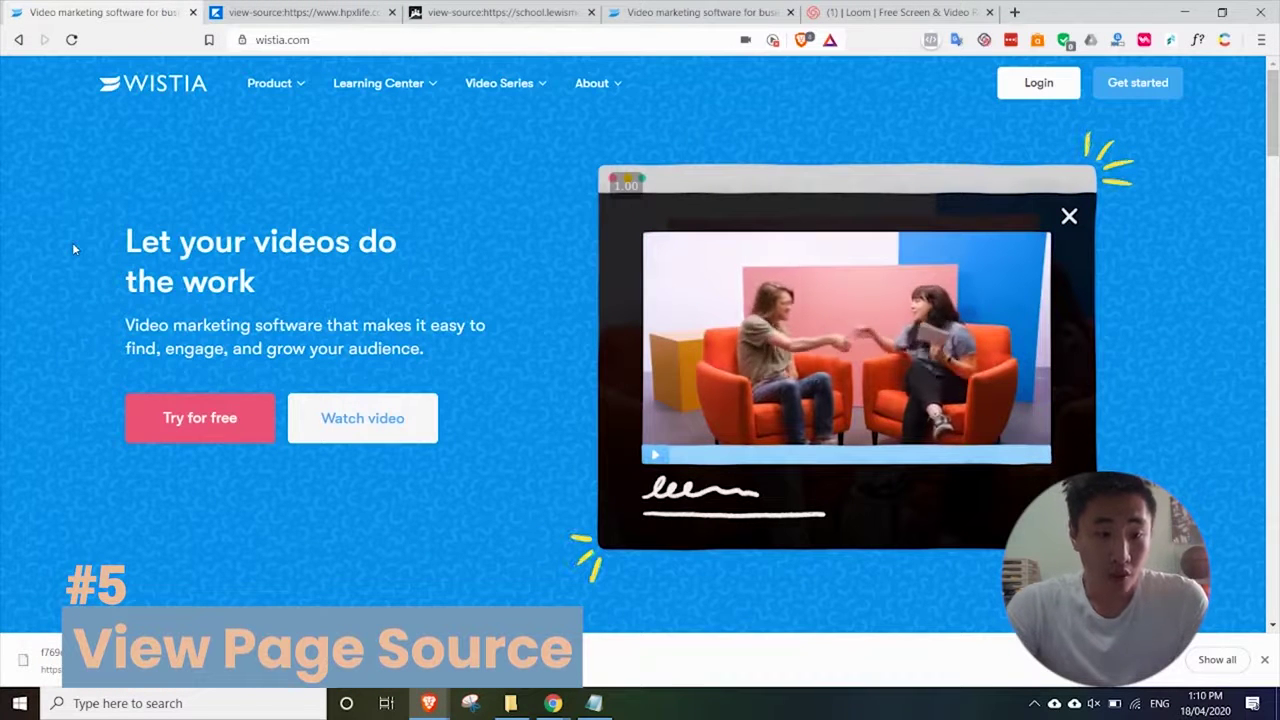
{"action": "right_click", "coordinate": [73, 245]}
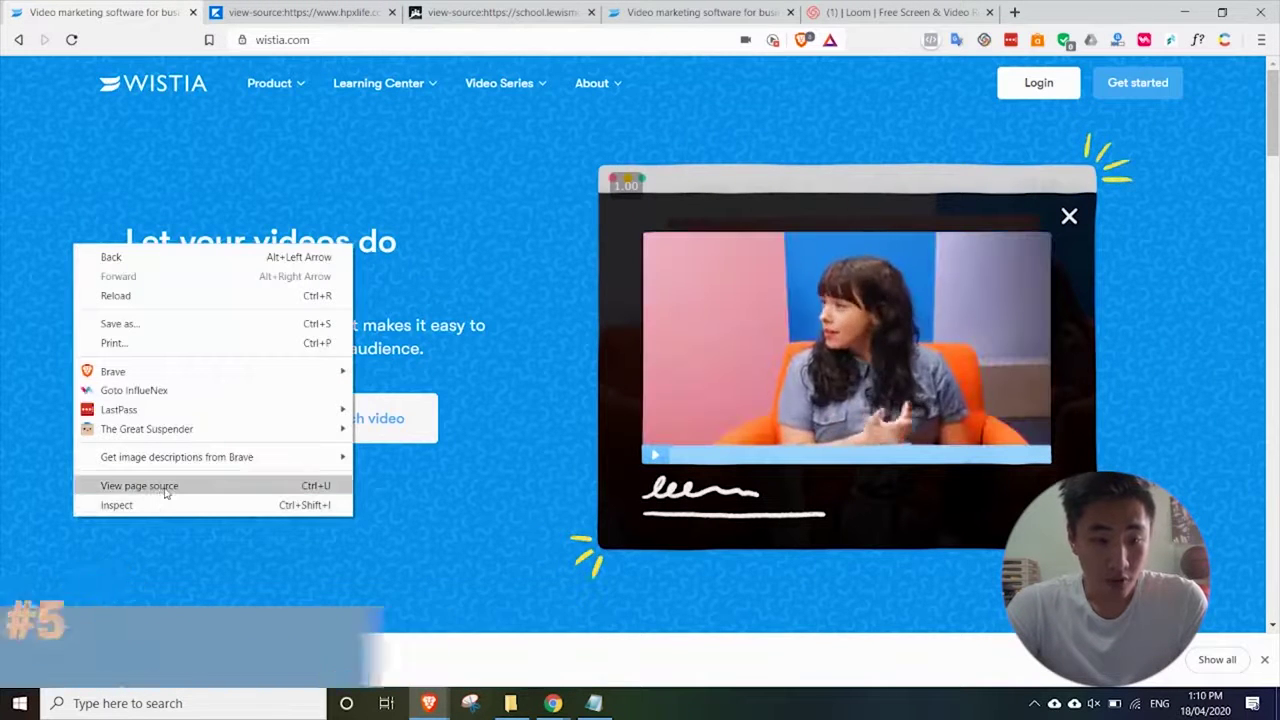
{"action": "left_click", "coordinate": [165, 488]}
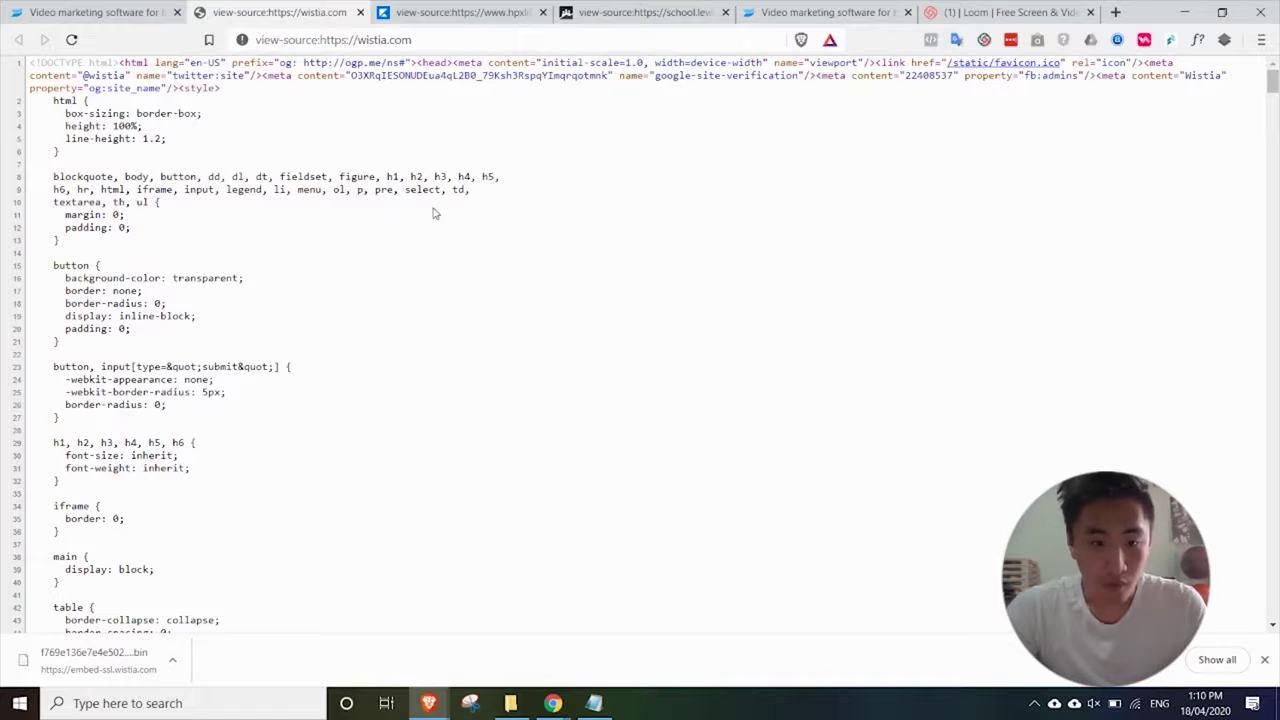
Step: Search the hpxlife page source for "wistia_async" and select the video ID that follows it
{"action": "left_click", "coordinate": [420, 8]}
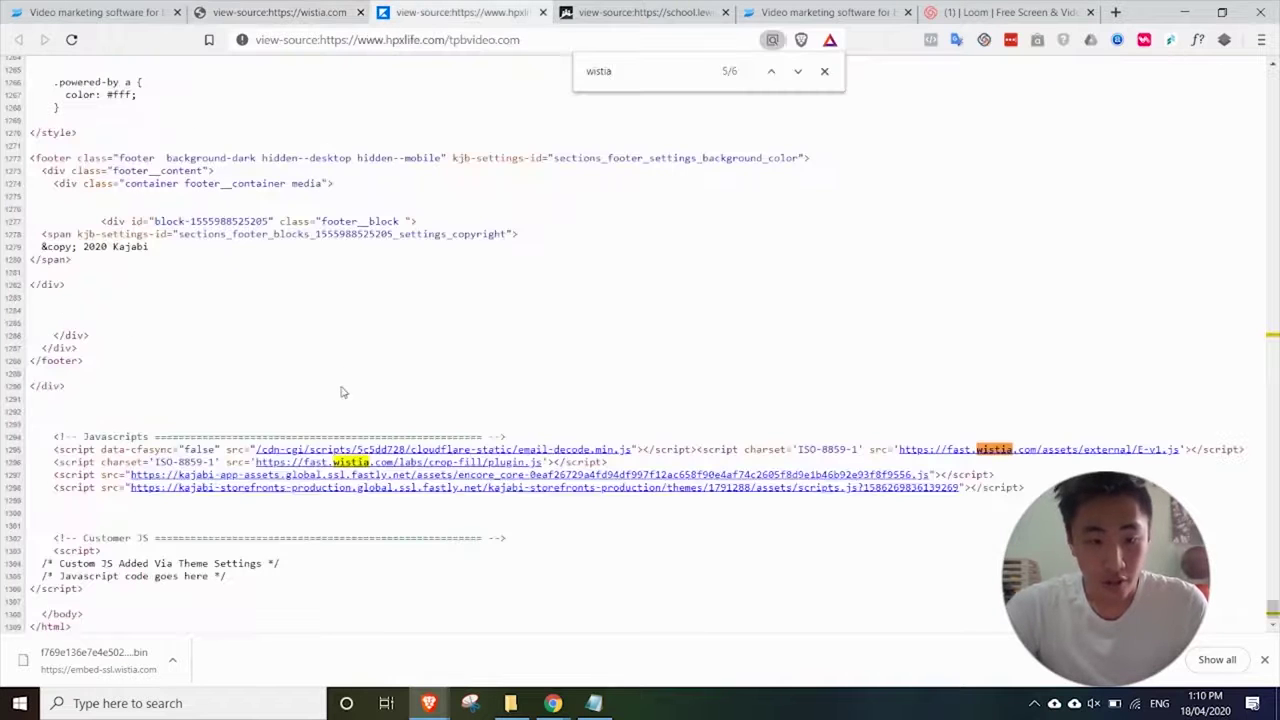
{"action": "left_click", "coordinate": [824, 71]}
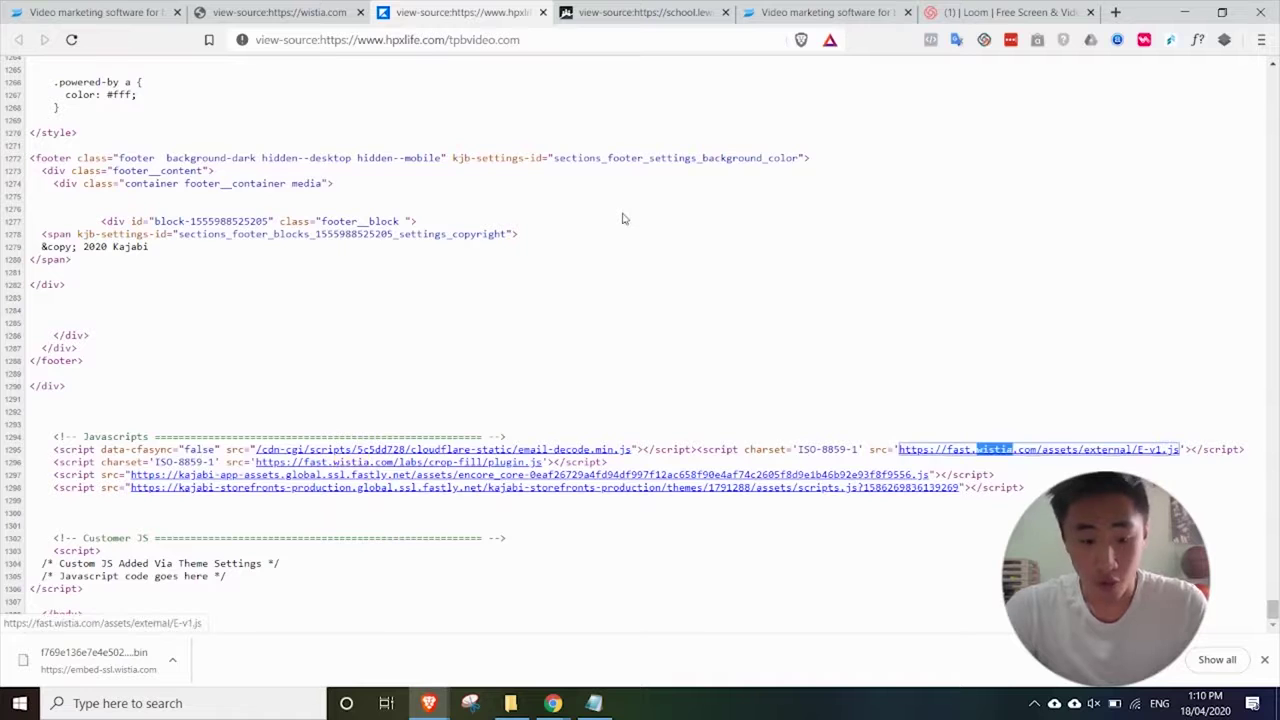
{"action": "key", "text": "ctrl+f"}
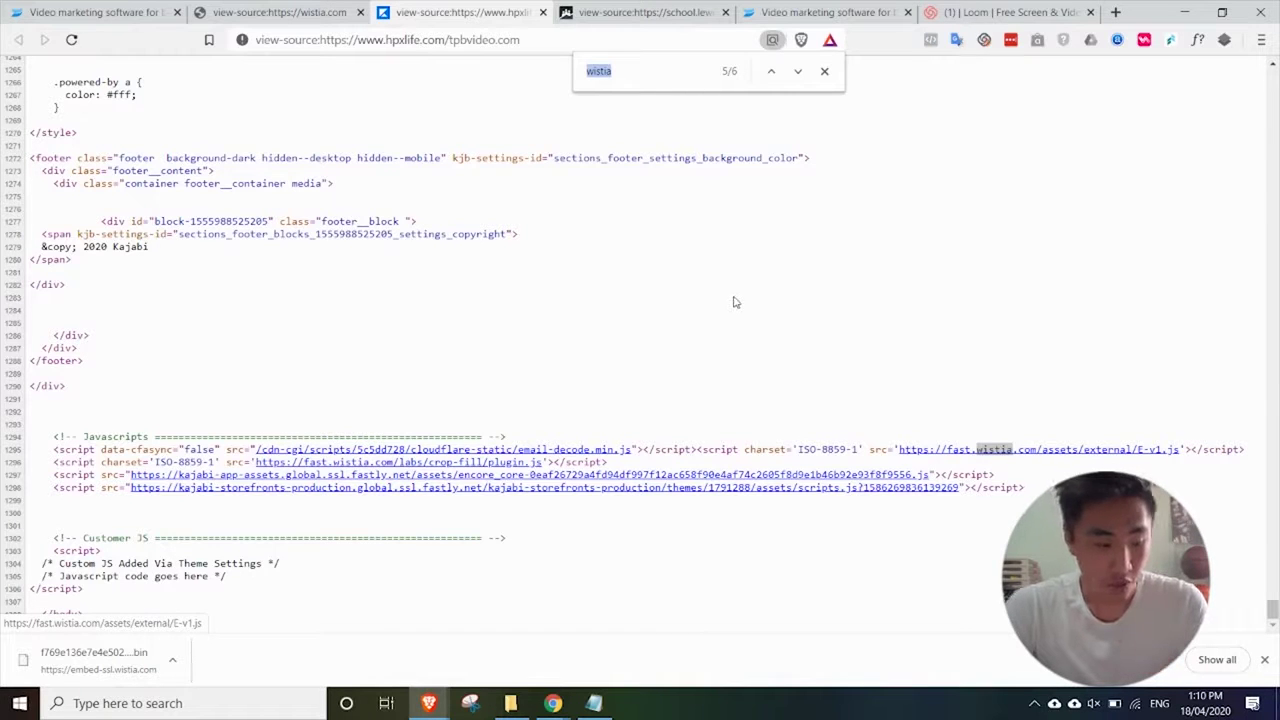
{"action": "type", "text": "wistia"}
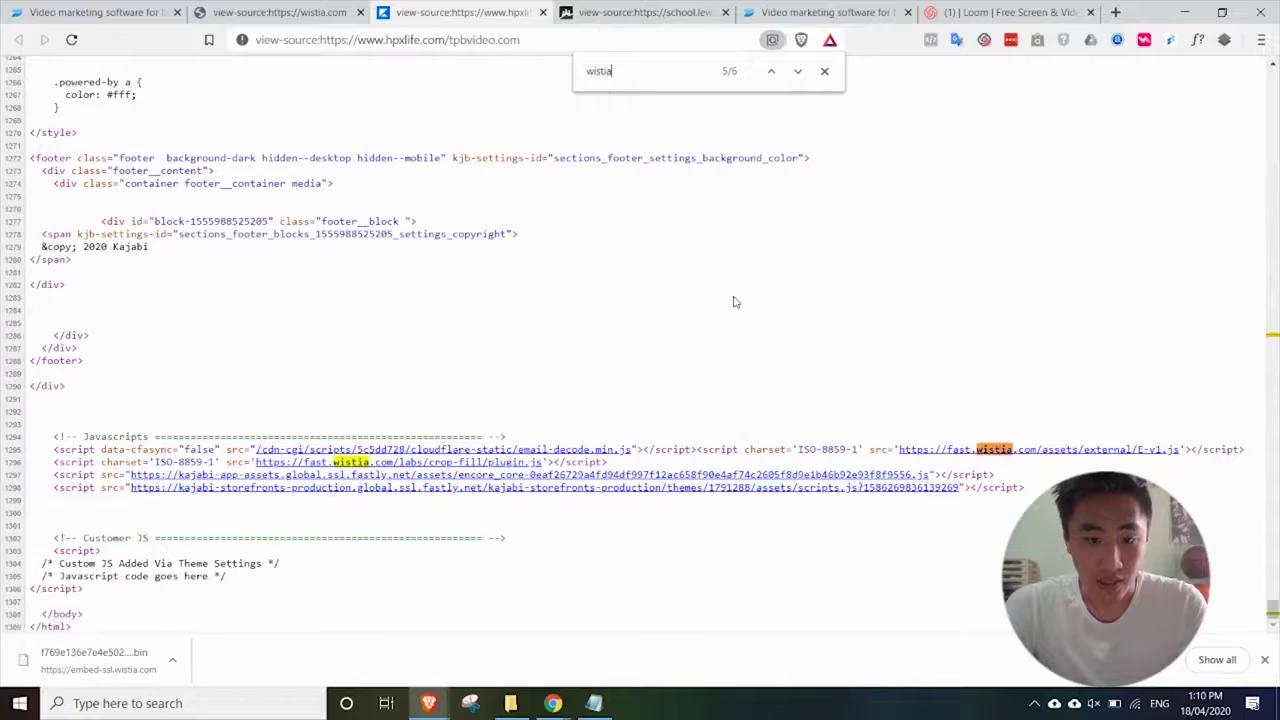
{"action": "type", "text": "_"}
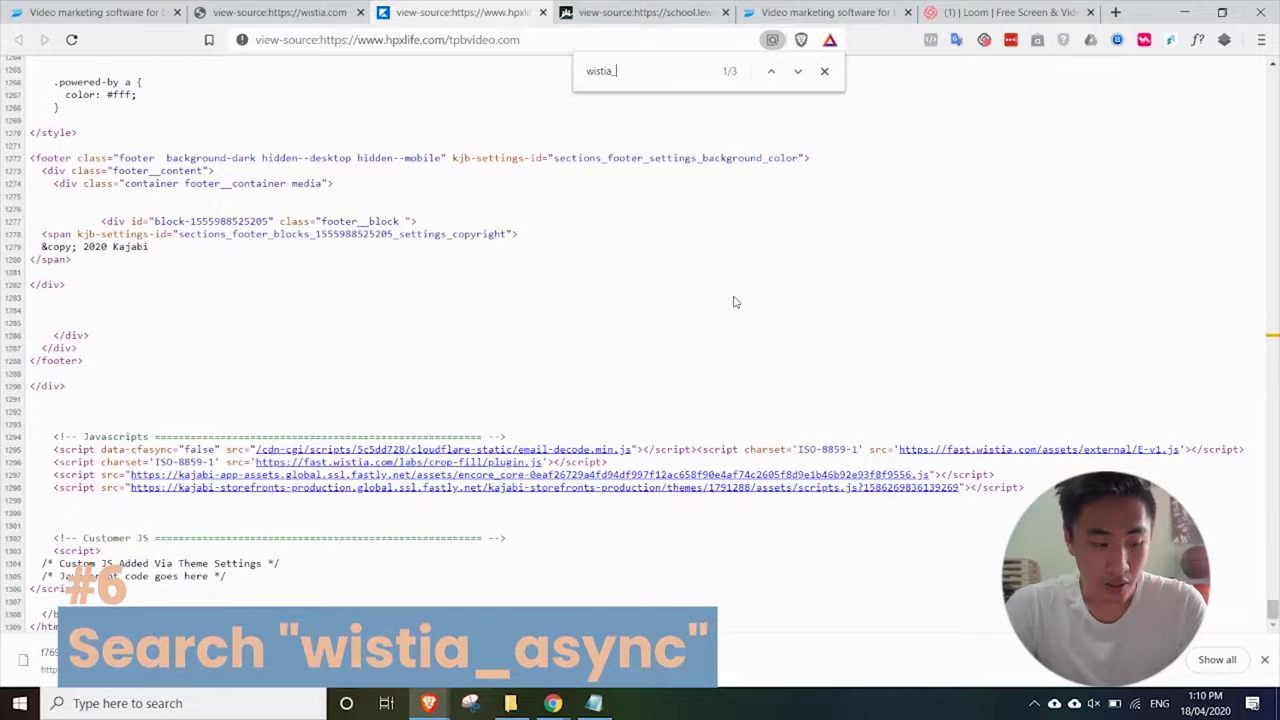
{"action": "type", "text": "async"}
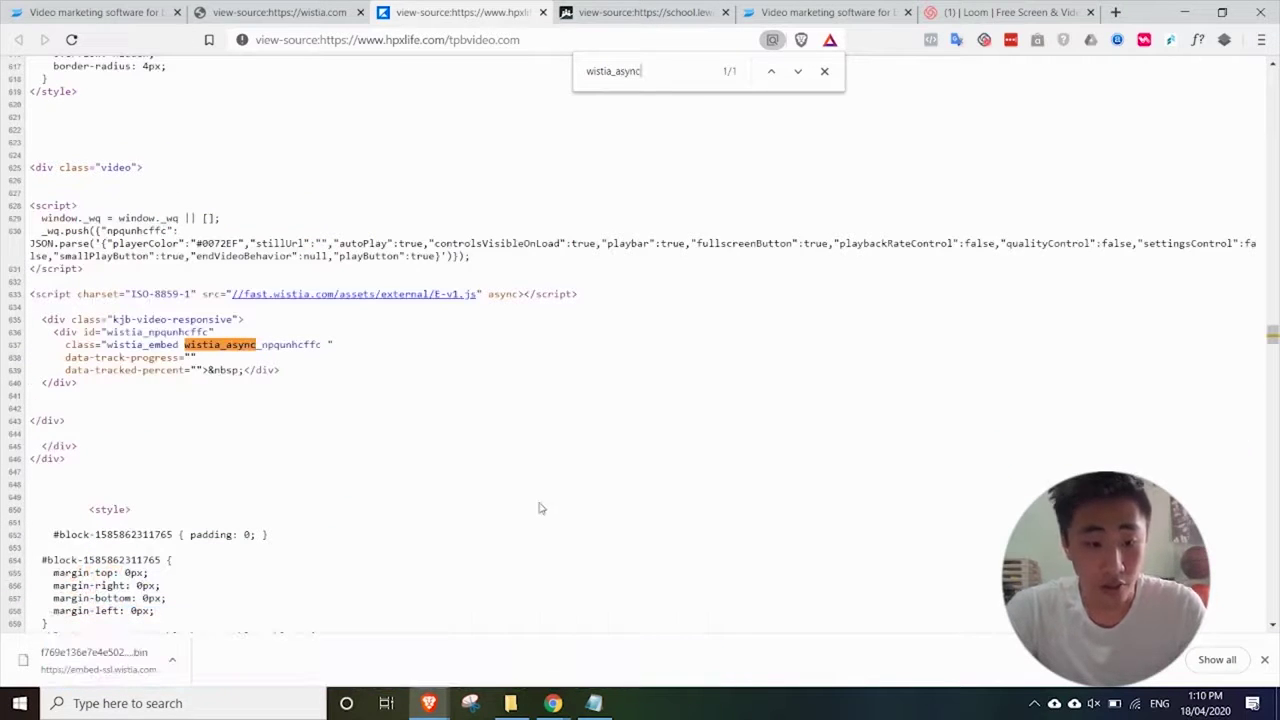
{"action": "left_click_drag", "start_coordinate": [262, 344], "coordinate": [318, 344]}
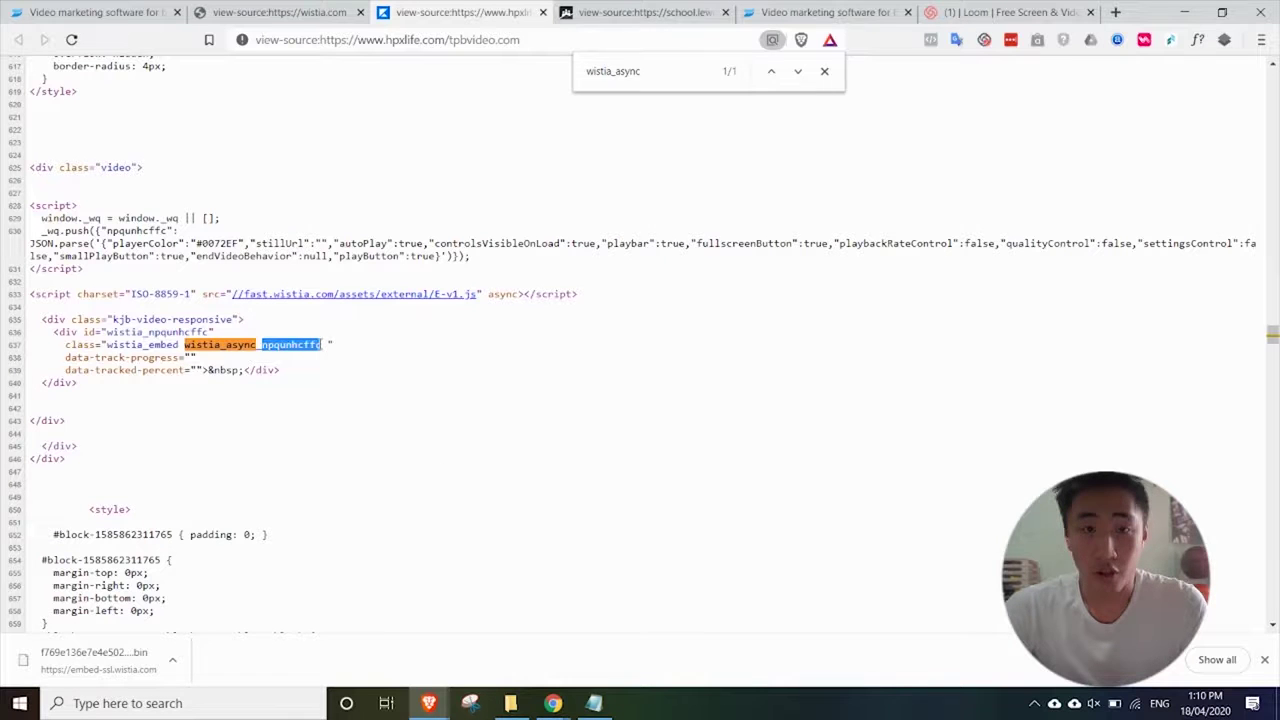
{"action": "left_click", "coordinate": [824, 72]}
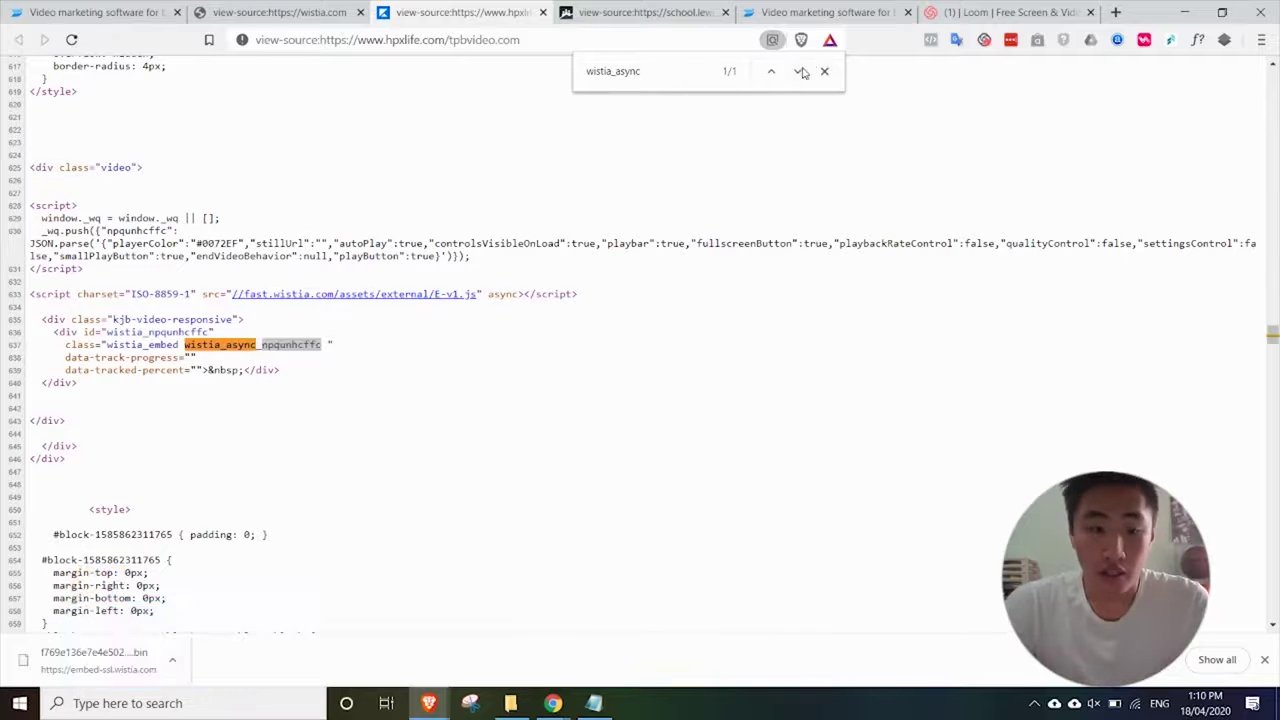
Step: Search the mastermind page's source for "wistia-id" and select the video ID assigned to it
{"action": "key", "text": "ctrl+Tab"}
{"action": "left_click", "coordinate": [769, 72]}
{"action": "type", "text": "-"}
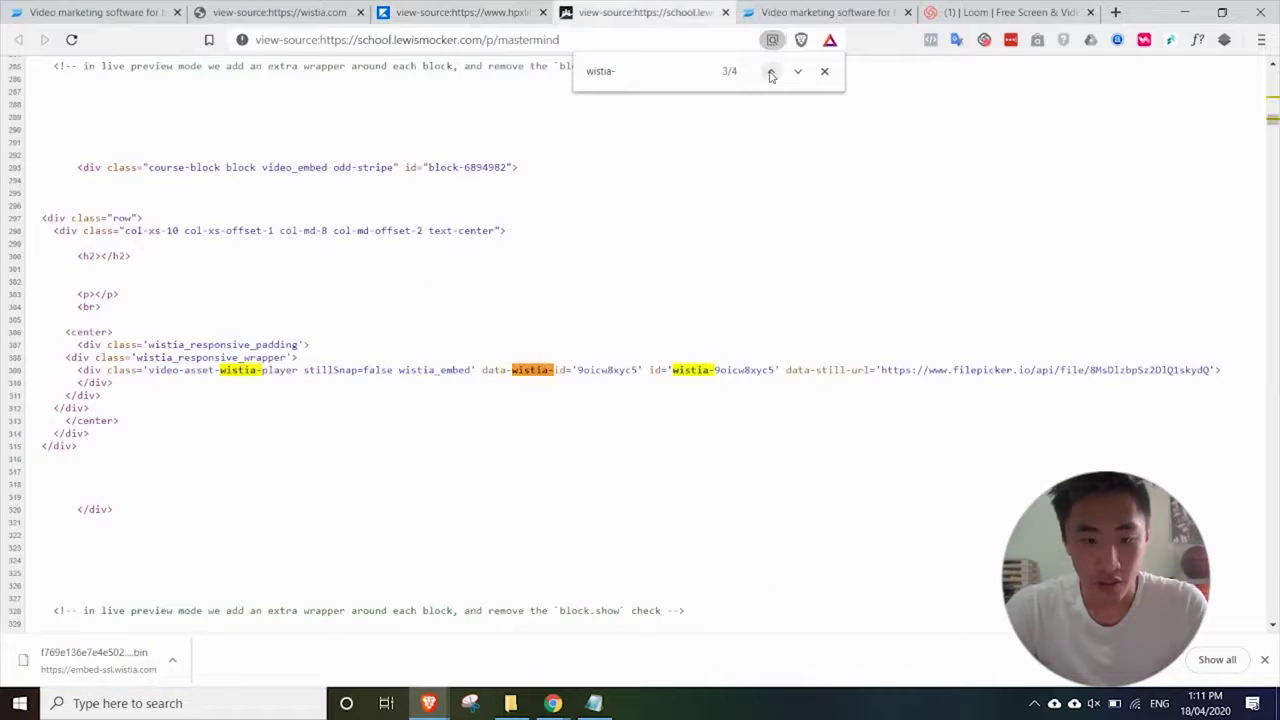
{"action": "type", "text": "id"}
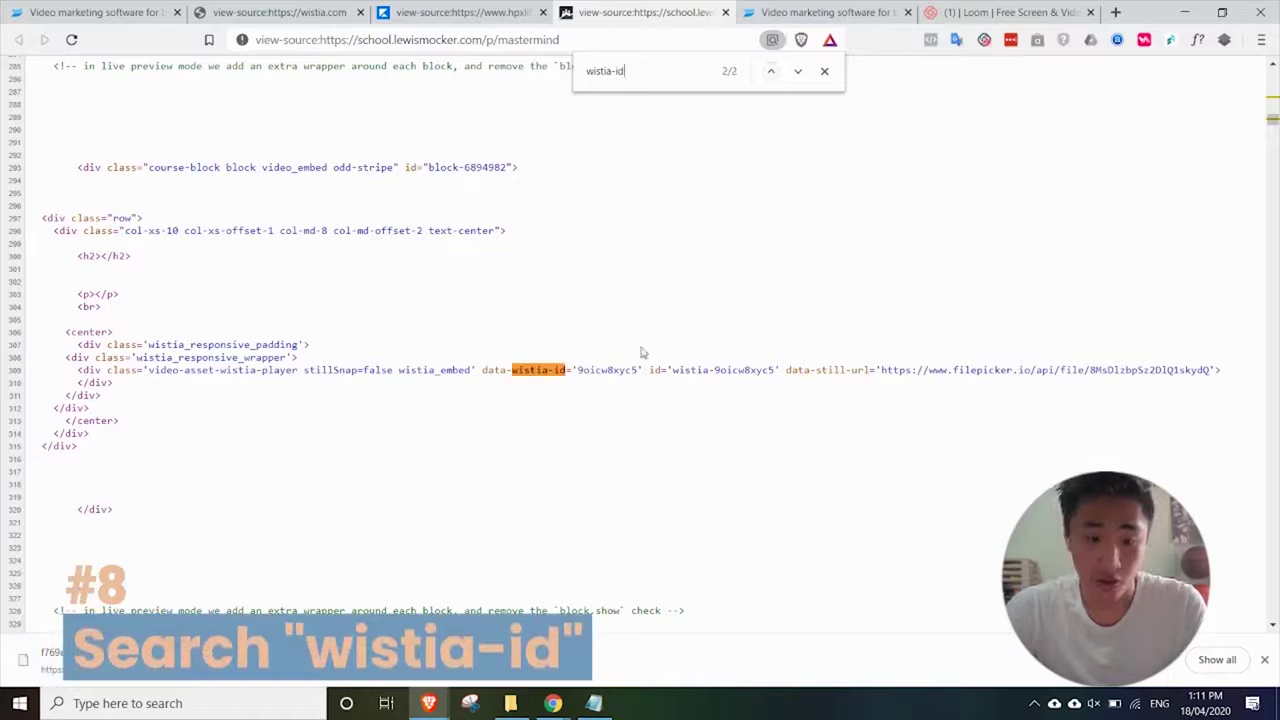
{"action": "double_click", "coordinate": [610, 369]}
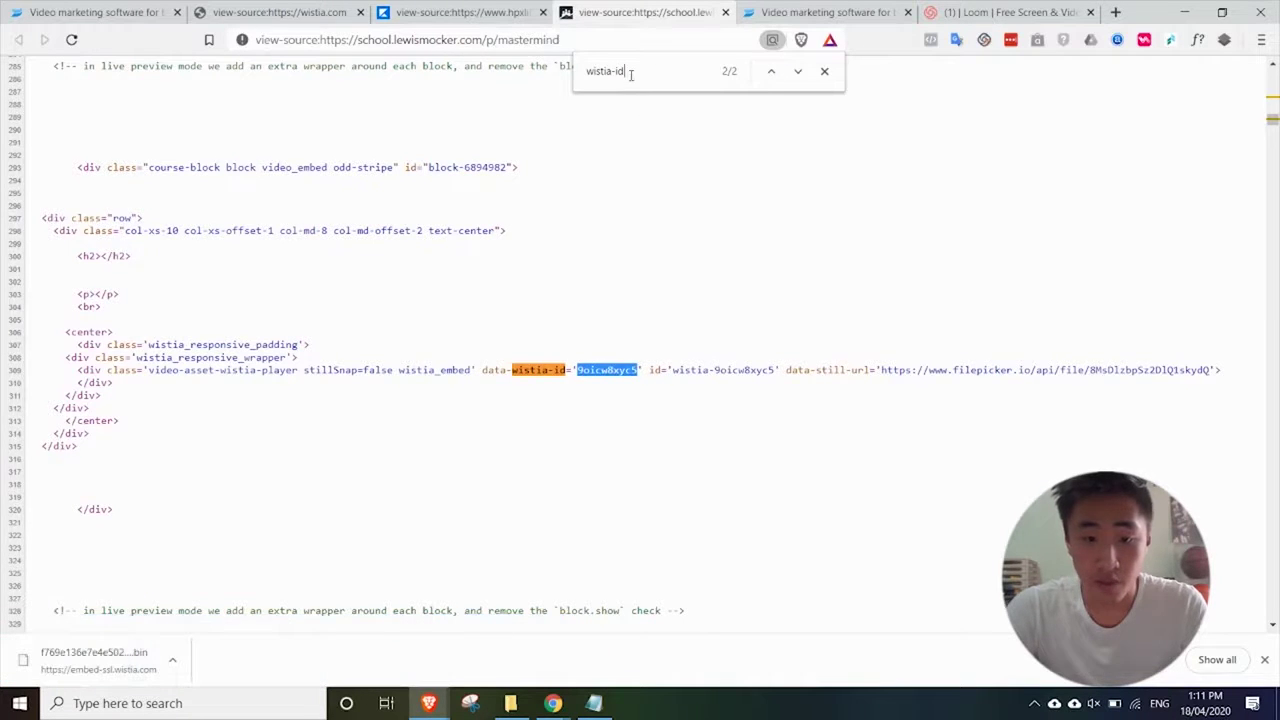
Step: Search the mastermind page's source for "wistia_async" instead
{"action": "key", "text": "BackSpace"}
{"action": "key", "text": "BackSpace"}
{"action": "key", "text": "BackSpace"}
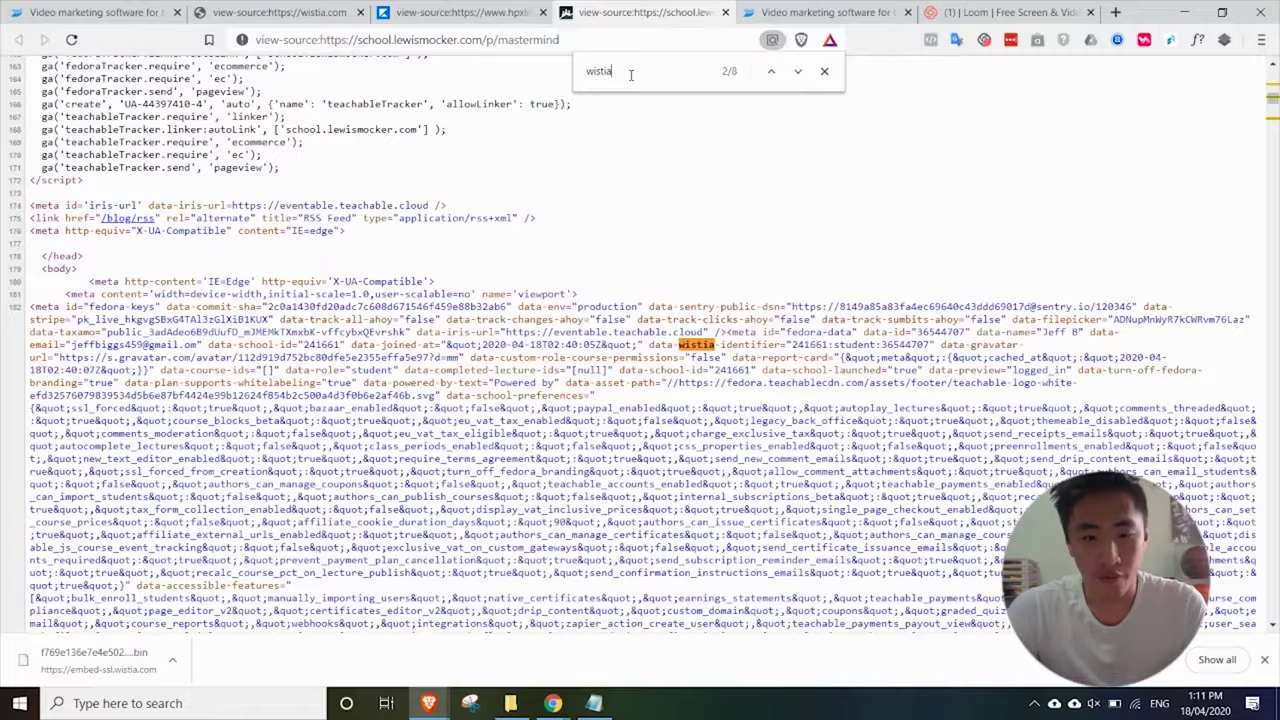
{"action": "type", "text": "_async"}
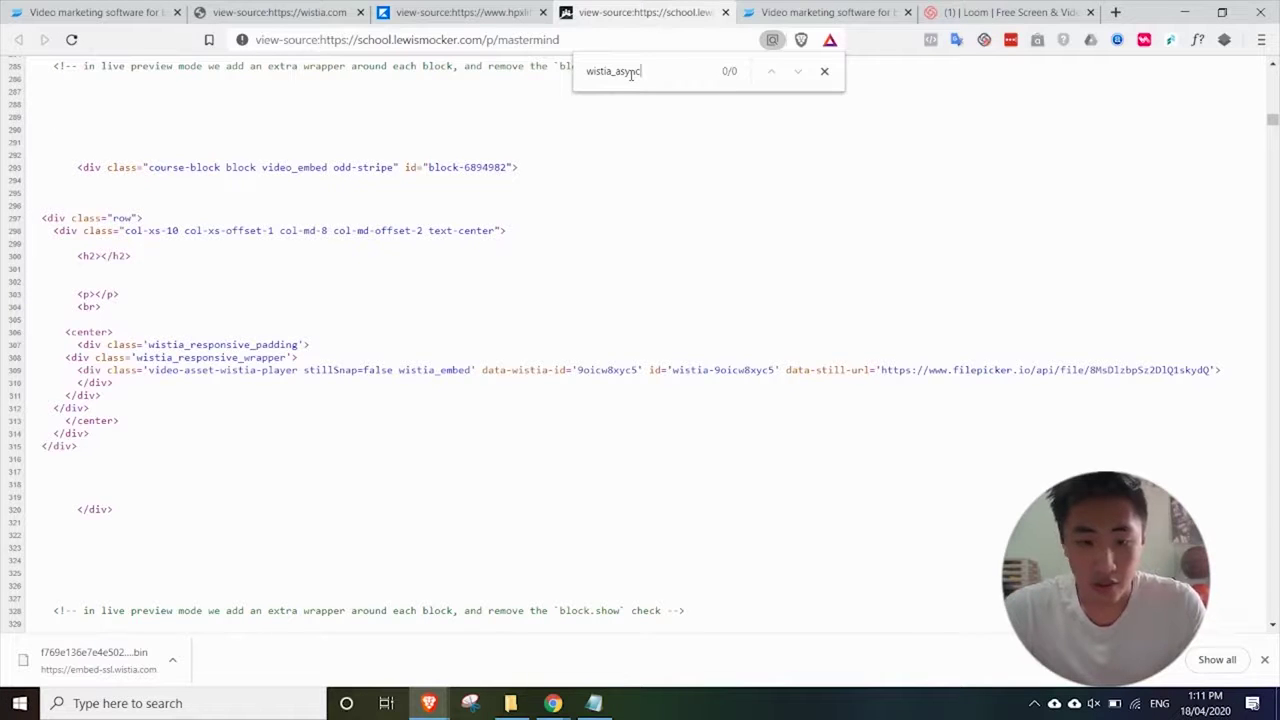
Step: Change the search in the mastermind page's source back to "wistia-id" and select the matching video ID again
{"action": "key", "text": "ctrl+a"}
{"action": "type", "text": "wistia"}
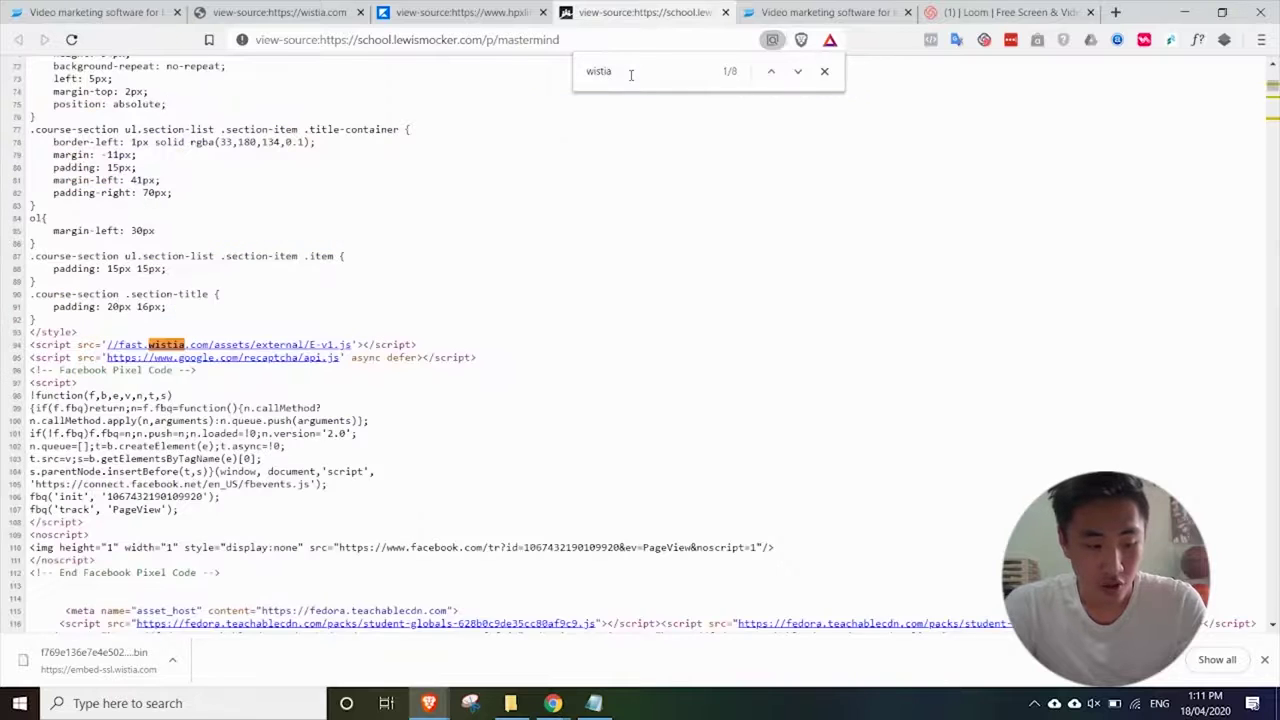
{"action": "type", "text": "-id"}
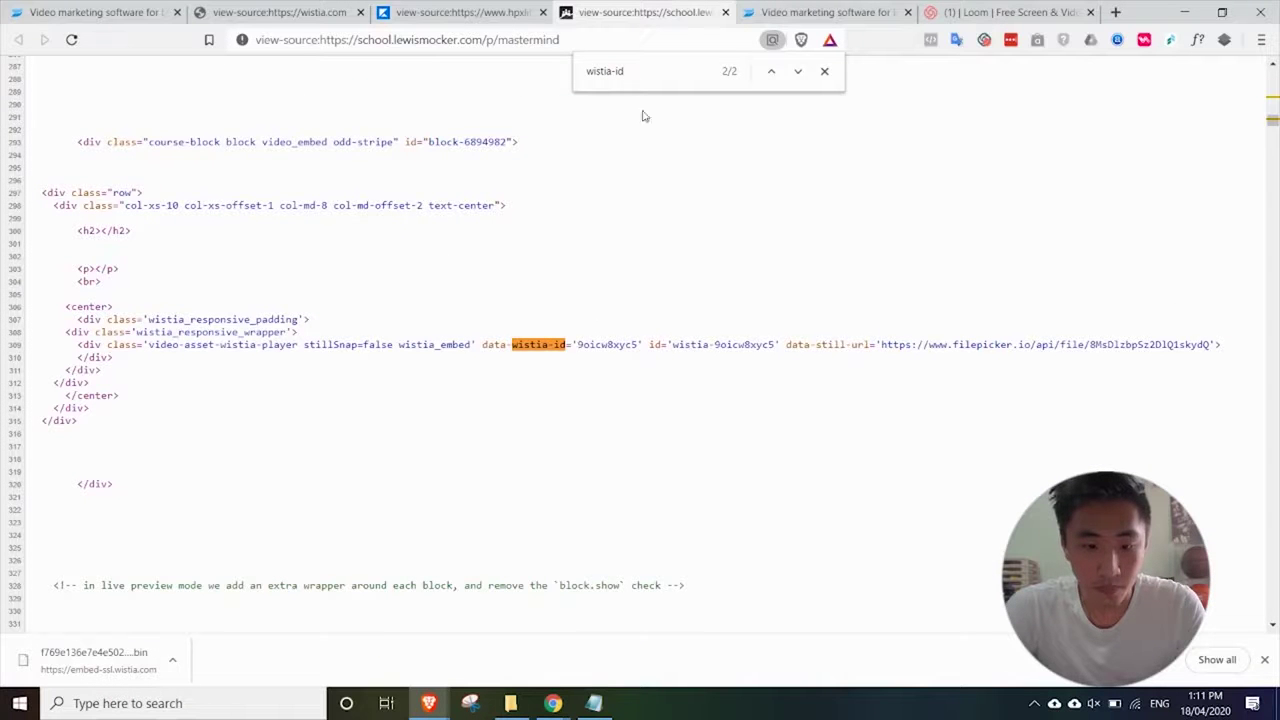
{"action": "double_click", "coordinate": [612, 344]}
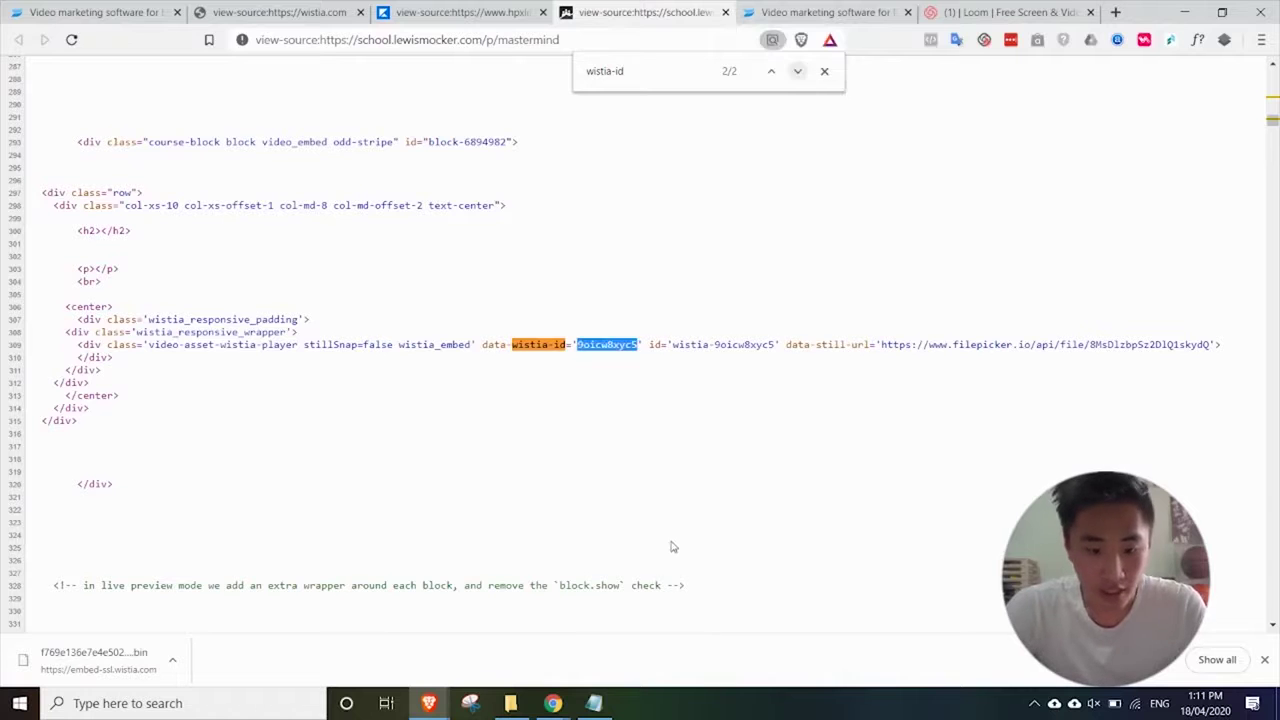
{"action": "left_click", "coordinate": [333, 10]}
{"action": "left_click", "coordinate": [439, 42]}
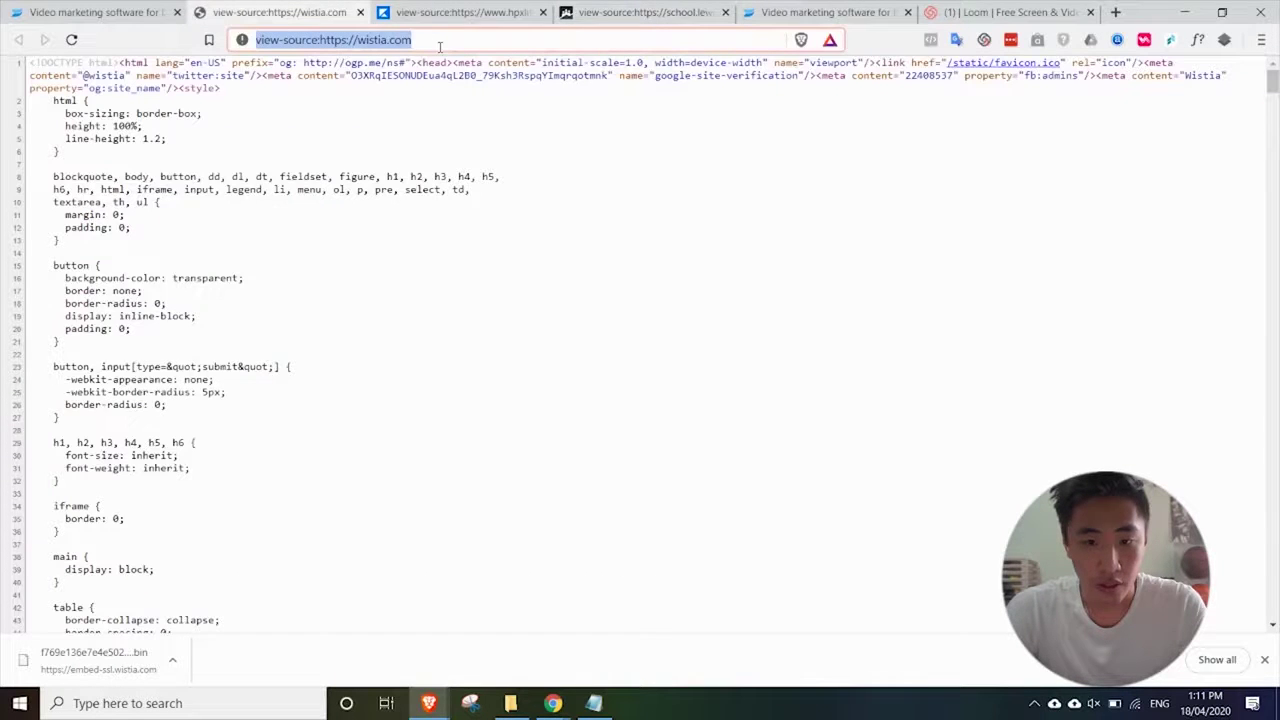
{"action": "key", "text": "alt+Tab"}
{"action": "key", "text": "alt+Tab"}
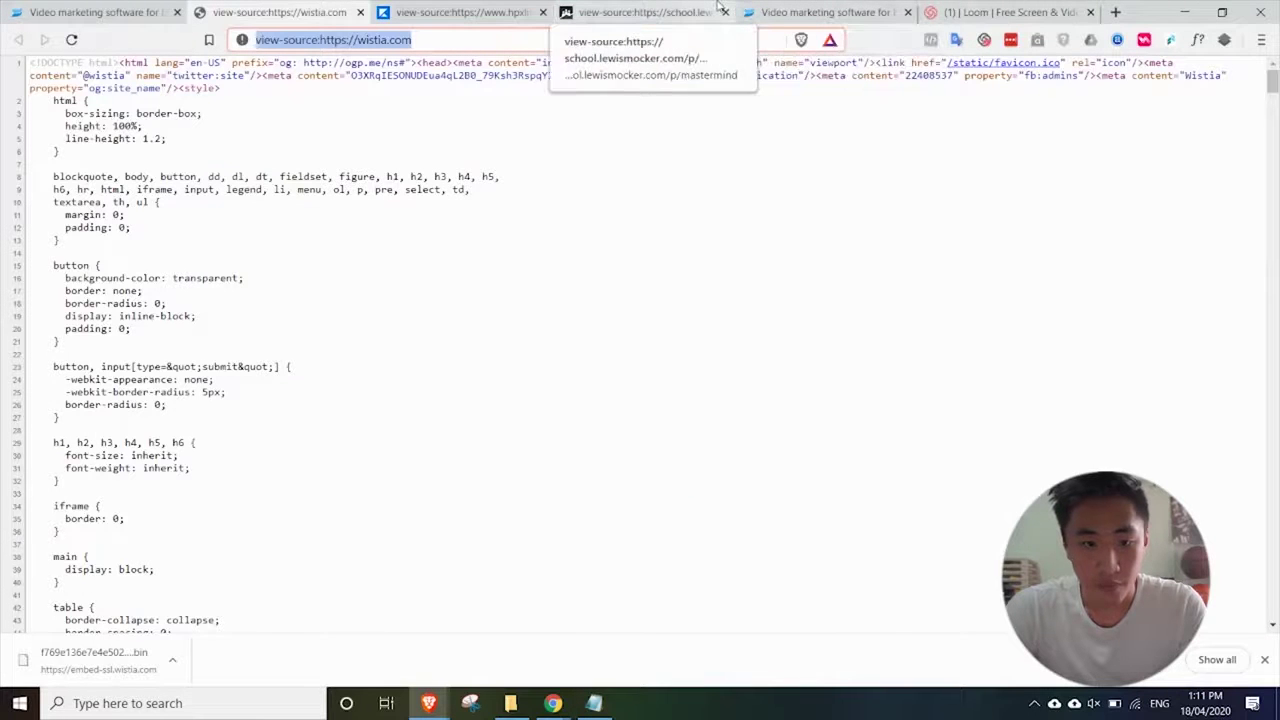
{"action": "type", "text": "fast"}
{"action": "key", "text": "Down"}
{"action": "key", "text": "BackSpace"}
{"action": "key", "text": "BackSpace"}
{"action": "key", "text": "BackSpace"}
{"action": "key", "text": "BackSpace"}
{"action": "key", "text": "BackSpace"}
{"action": "key", "text": "BackSpace"}
{"action": "key", "text": "BackSpace"}
{"action": "key", "text": "BackSpace"}
{"action": "key", "text": "BackSpace"}
{"action": "key", "text": "BackSpace"}
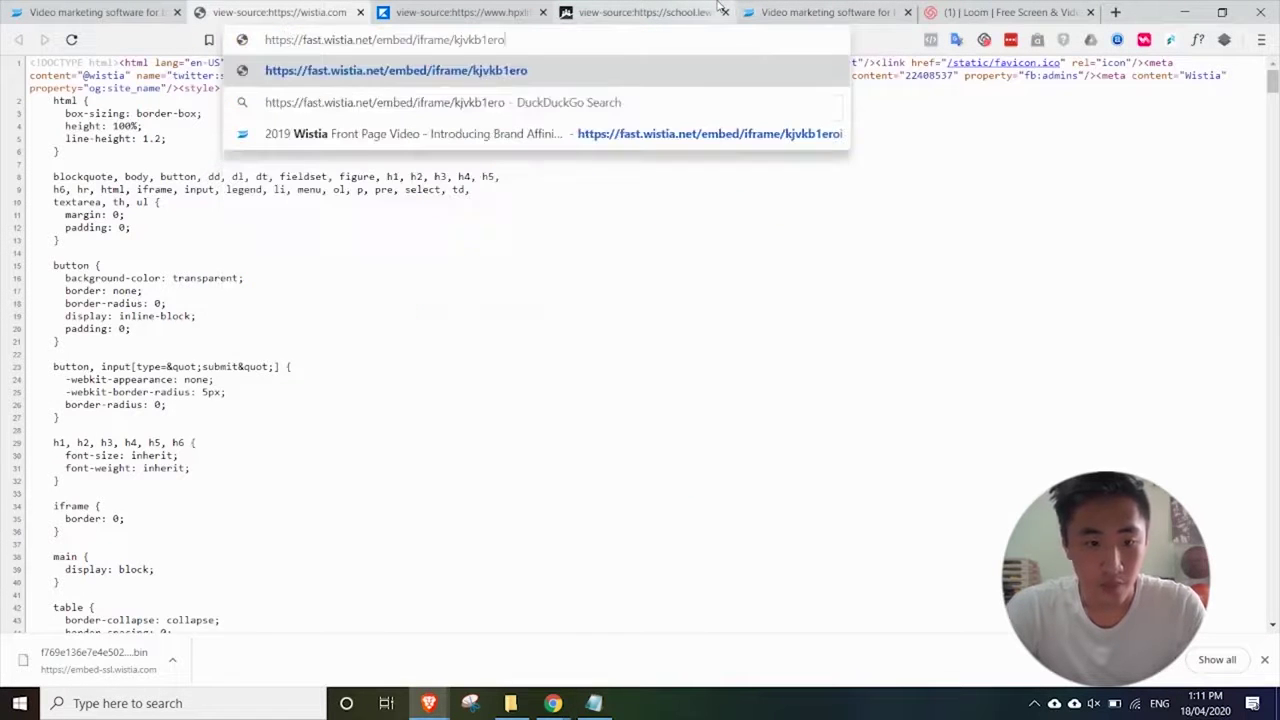
{"action": "key", "text": "ctrl+a"}
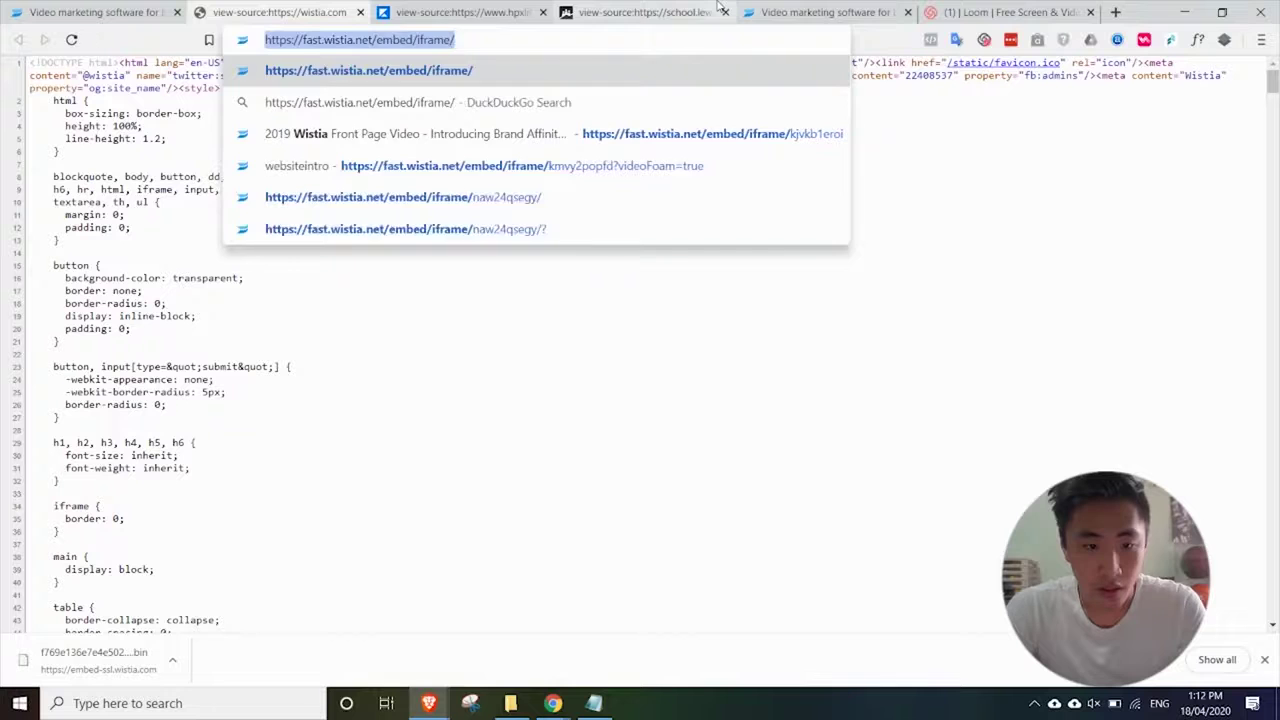
{"action": "key", "text": "ctrl+x"}
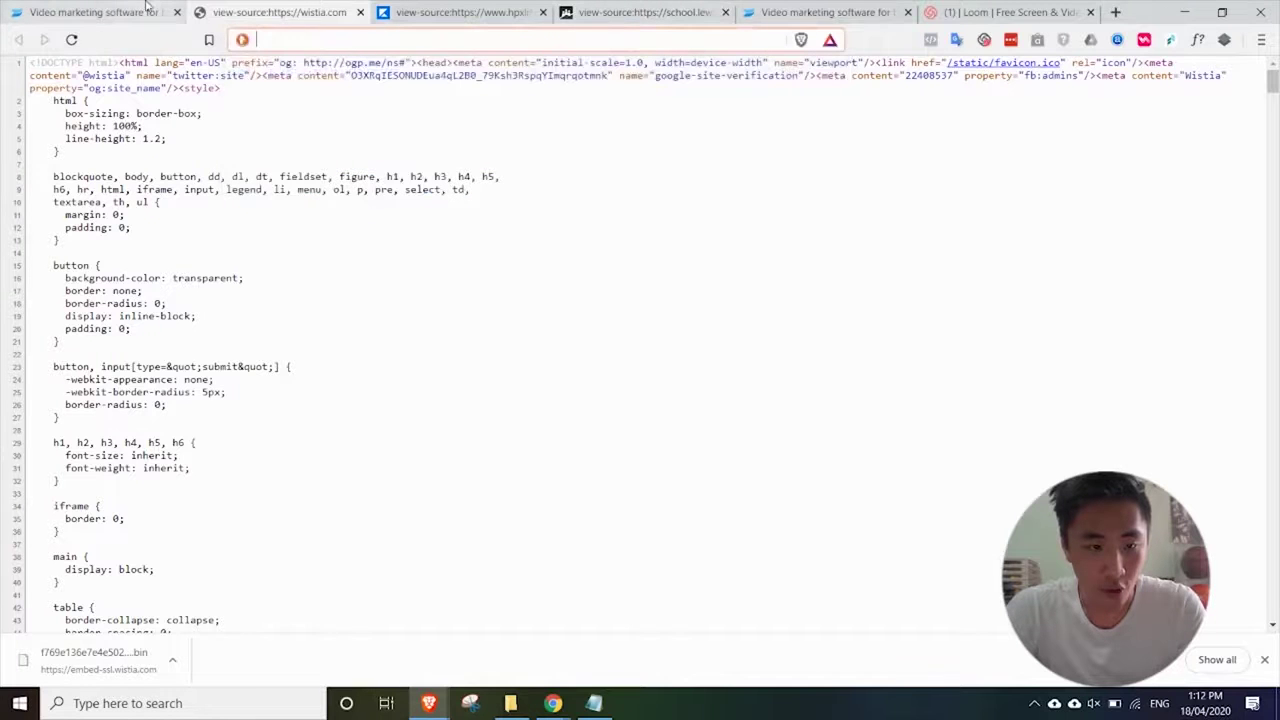
{"action": "left_click", "coordinate": [307, 40]}
{"action": "key", "text": "ctrl+v"}
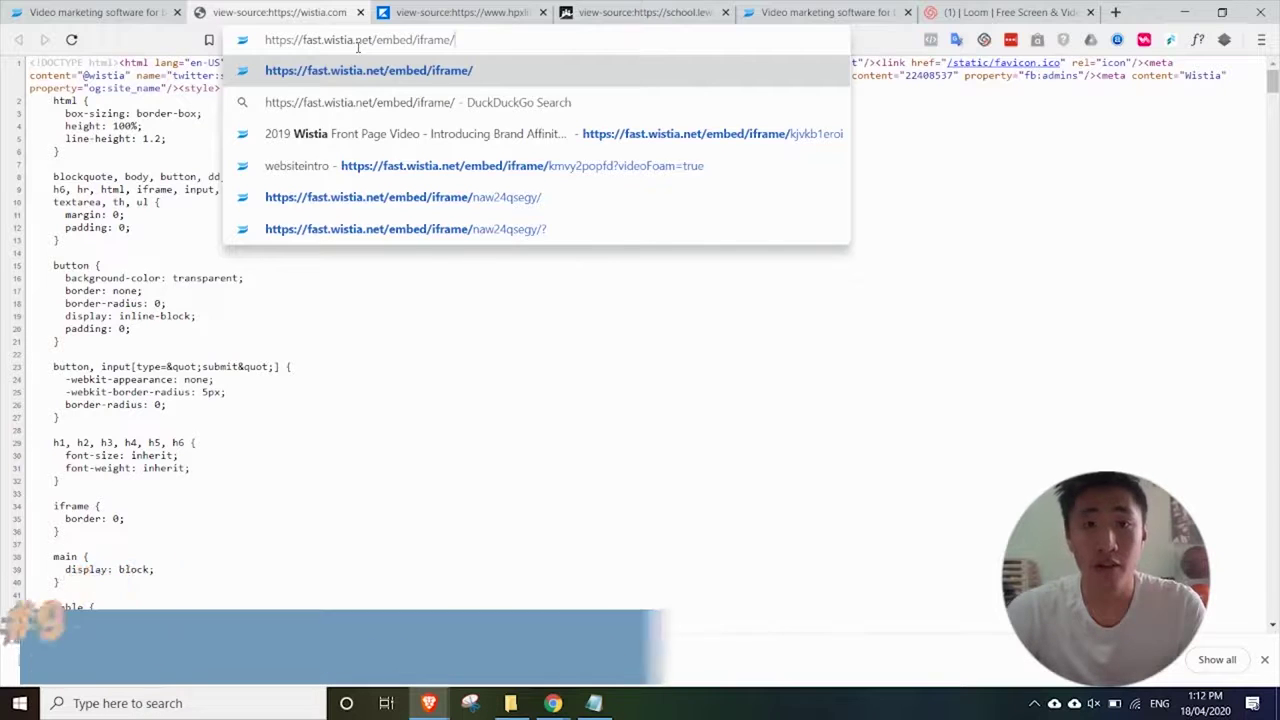
Step: Copy the video ID kjvkb1eroi from Notepad, append it to the fast.wistia.net embed address in the browser, and load the page
{"action": "key", "text": "alt+Tab"}
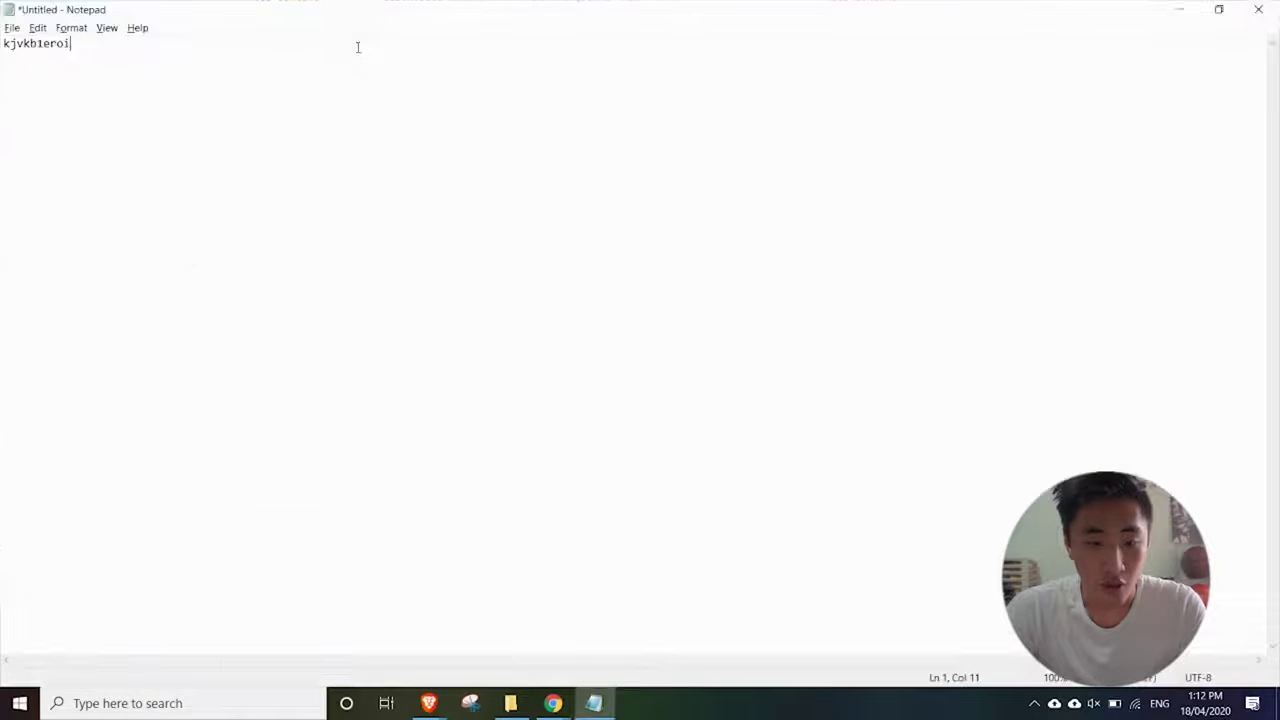
{"action": "left_click_drag", "start_coordinate": [62, 54], "coordinate": [3, 43]}
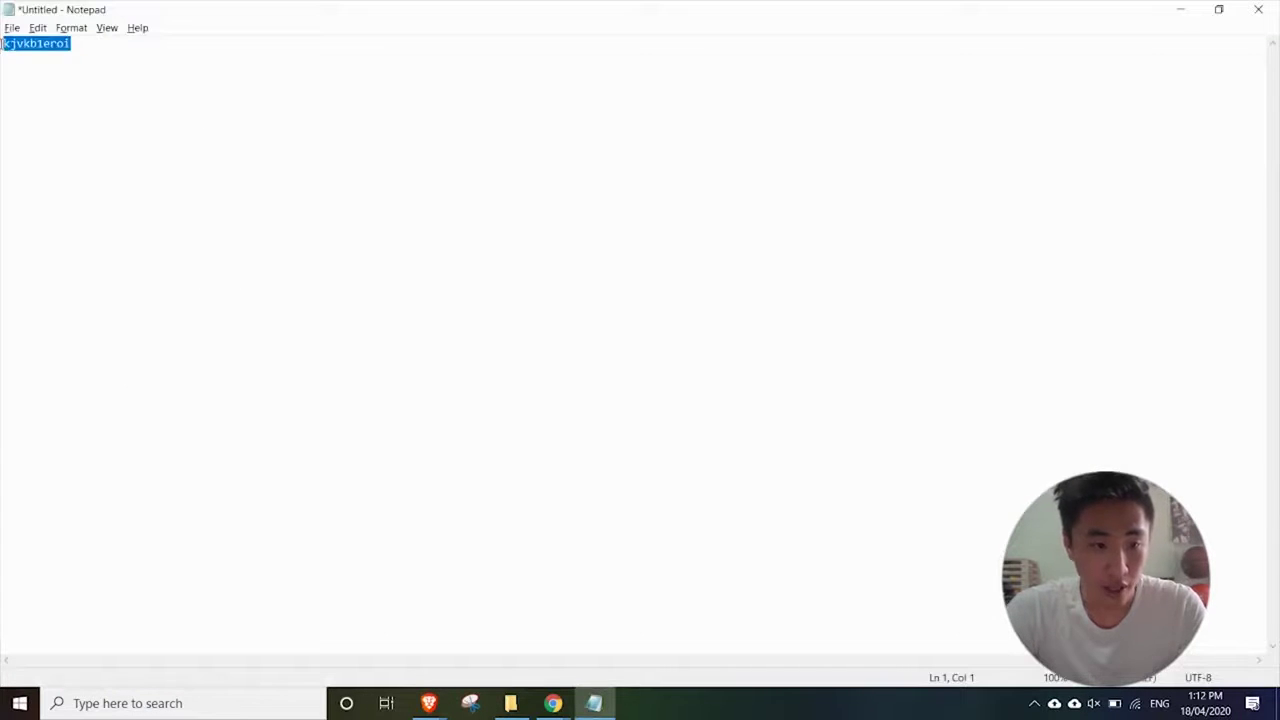
{"action": "key", "text": "ctrl+c"}
{"action": "key", "text": "alt+Tab"}
{"action": "key", "text": "ctrl+v"}
{"action": "key", "text": "Return"}
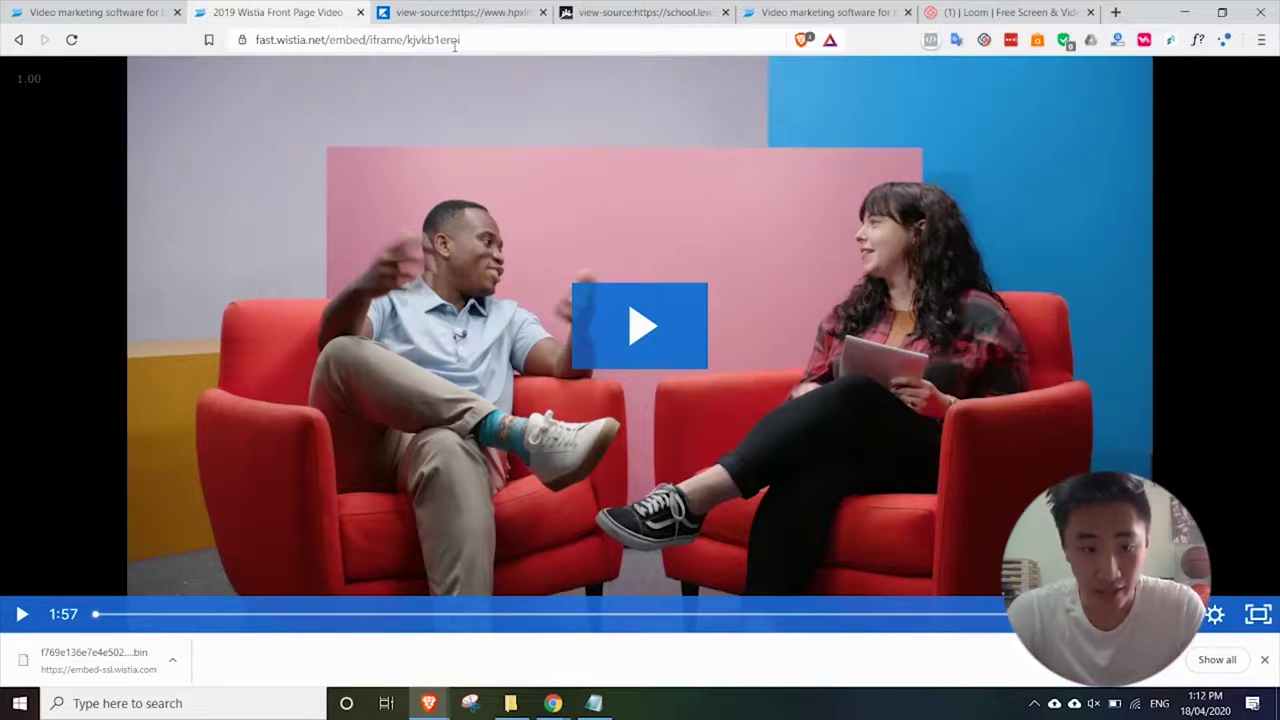
Step: Play the embedded Wistia video briefly and pause it
{"action": "right_click", "coordinate": [67, 202]}
{"action": "left_click", "coordinate": [26, 177]}
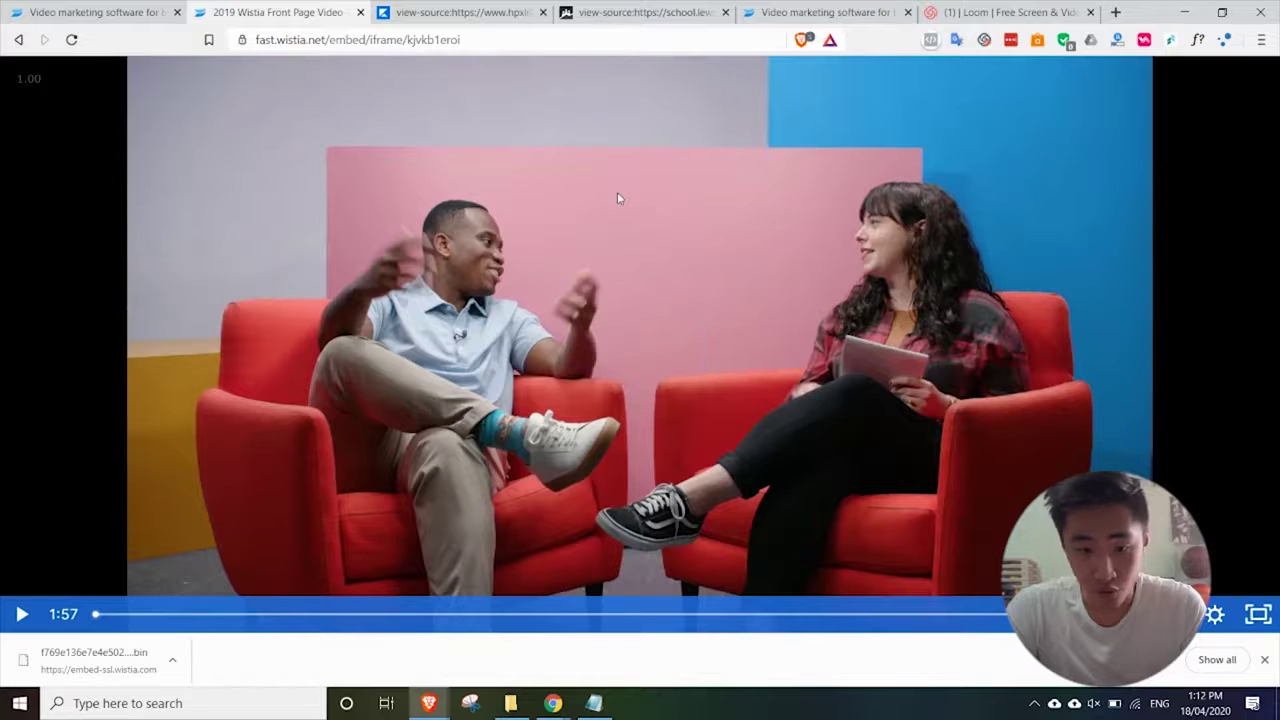
{"action": "left_click", "coordinate": [701, 187]}
{"action": "left_click", "coordinate": [930, 268]}
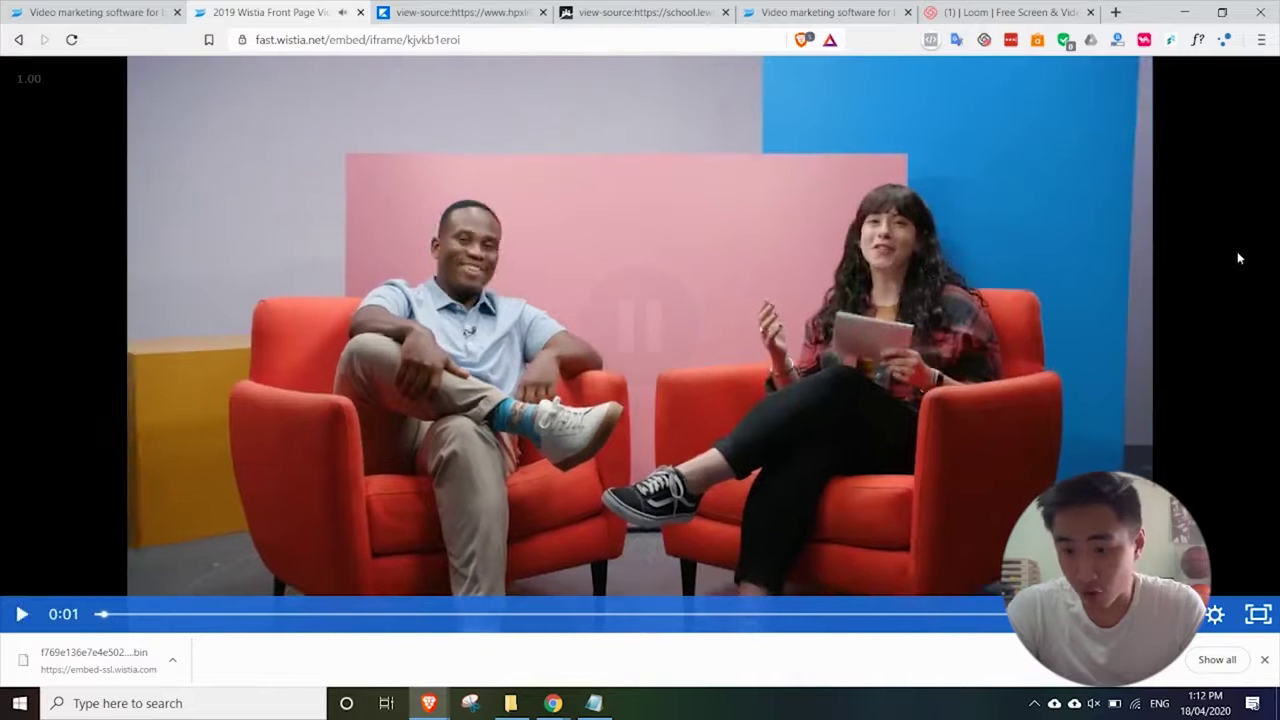
Step: Prefix the embed page's address with "view-source:" and load its source code
{"action": "left_click", "coordinate": [401, 42]}
{"action": "left_click", "coordinate": [401, 42]}
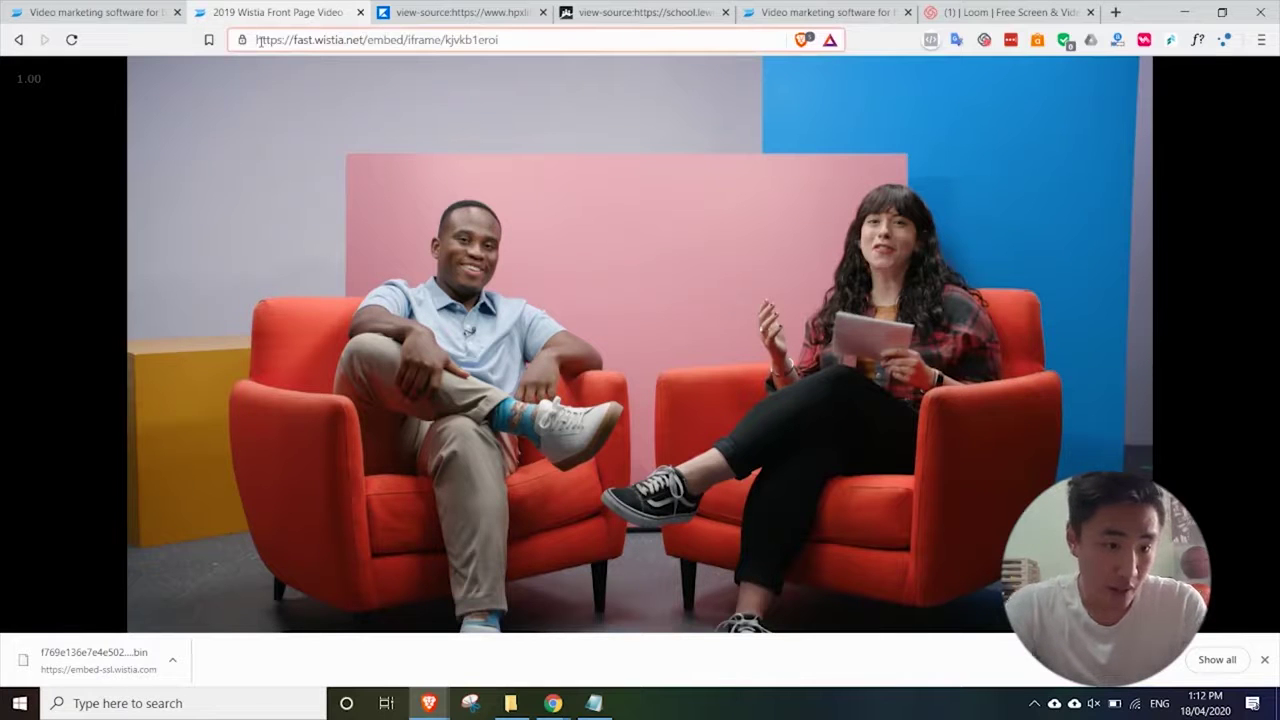
{"action": "type", "text": "view"}
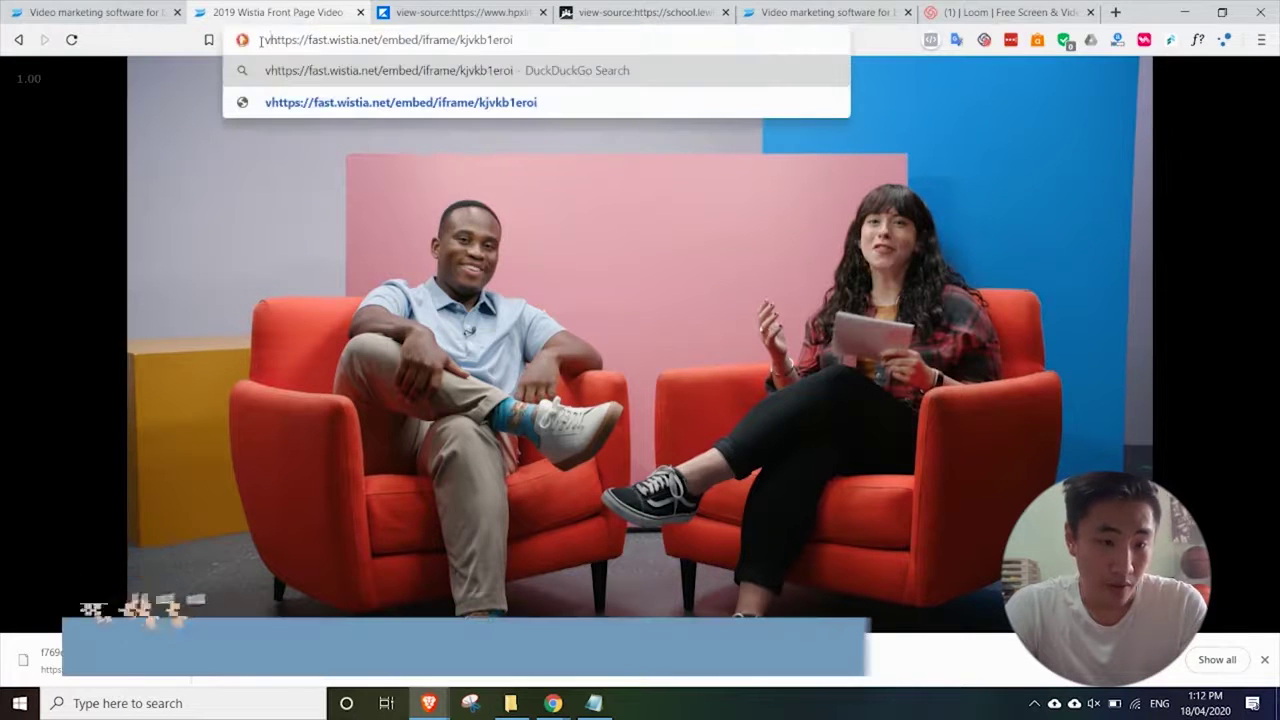
{"action": "type", "text": "-source"}
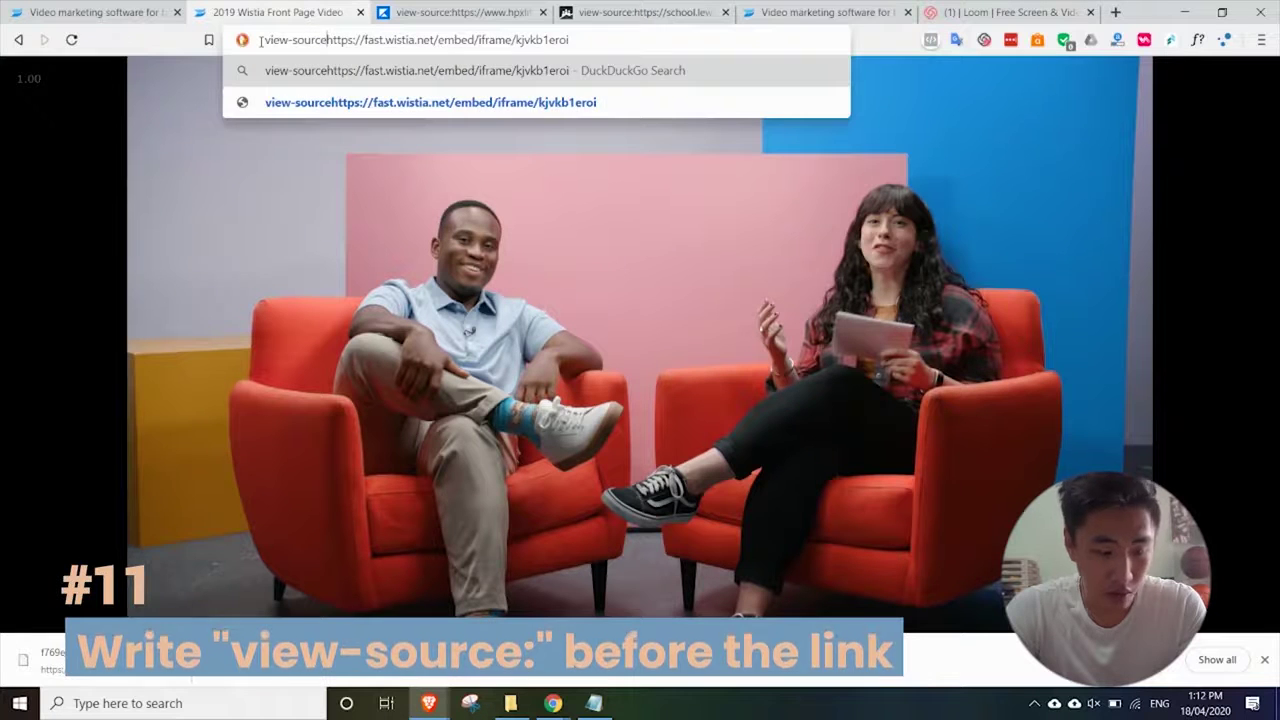
{"action": "type", "text": ":"}
{"action": "key", "text": "Return"}
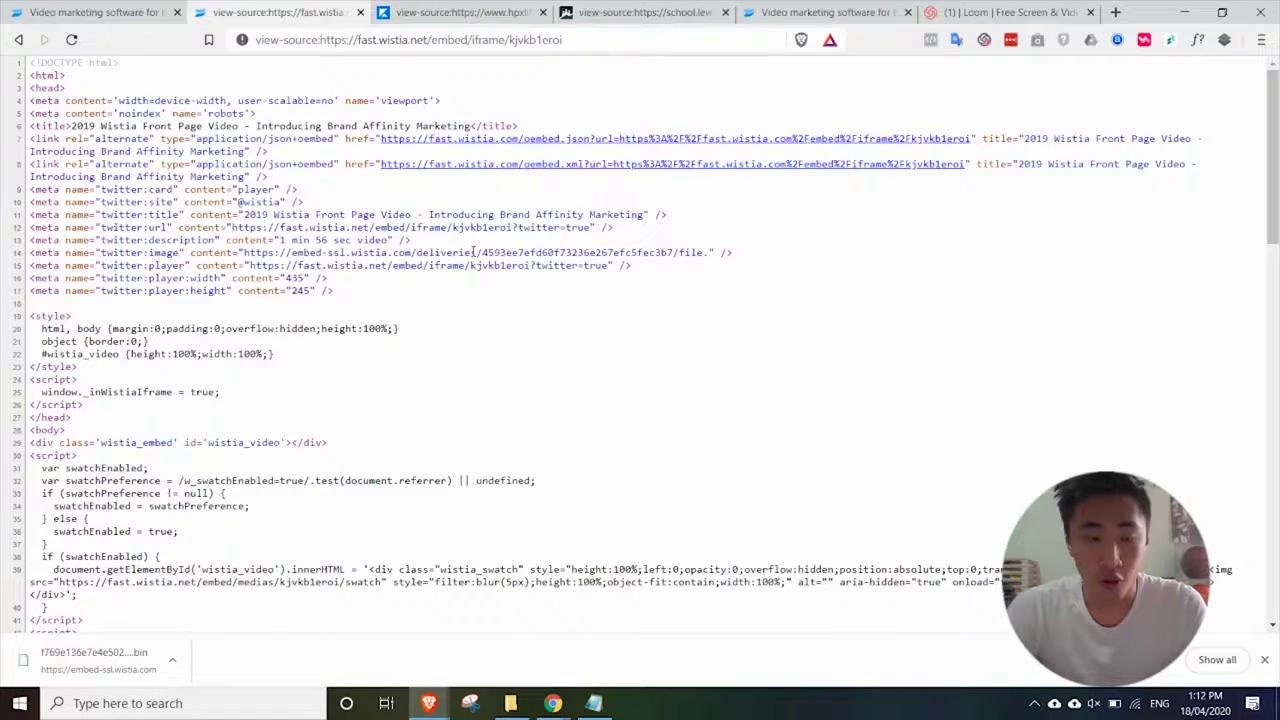
Step: Search the embed page's source for ".bin" and copy the full embed-ssl.wistia.com URL of the original file
{"action": "key", "text": "ctrl+f"}
{"action": "type", "text": ".bin"}
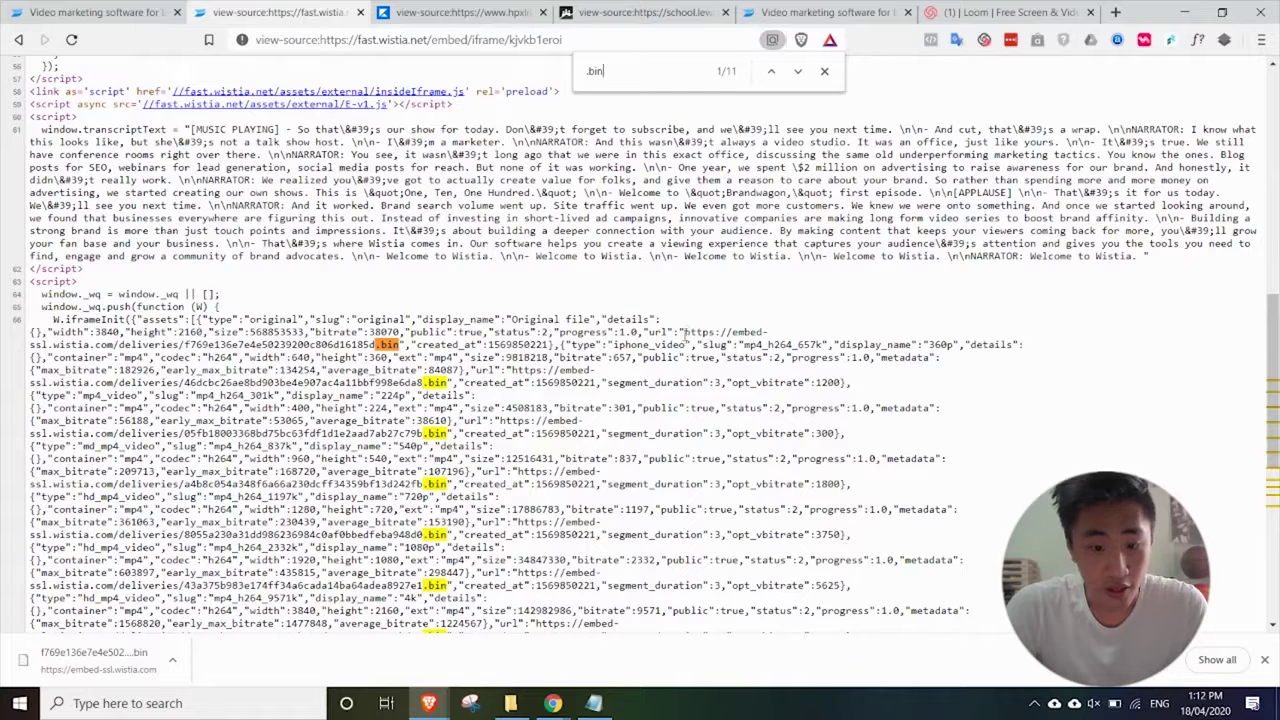
{"action": "left_click_drag", "start_coordinate": [686, 330], "coordinate": [396, 344]}
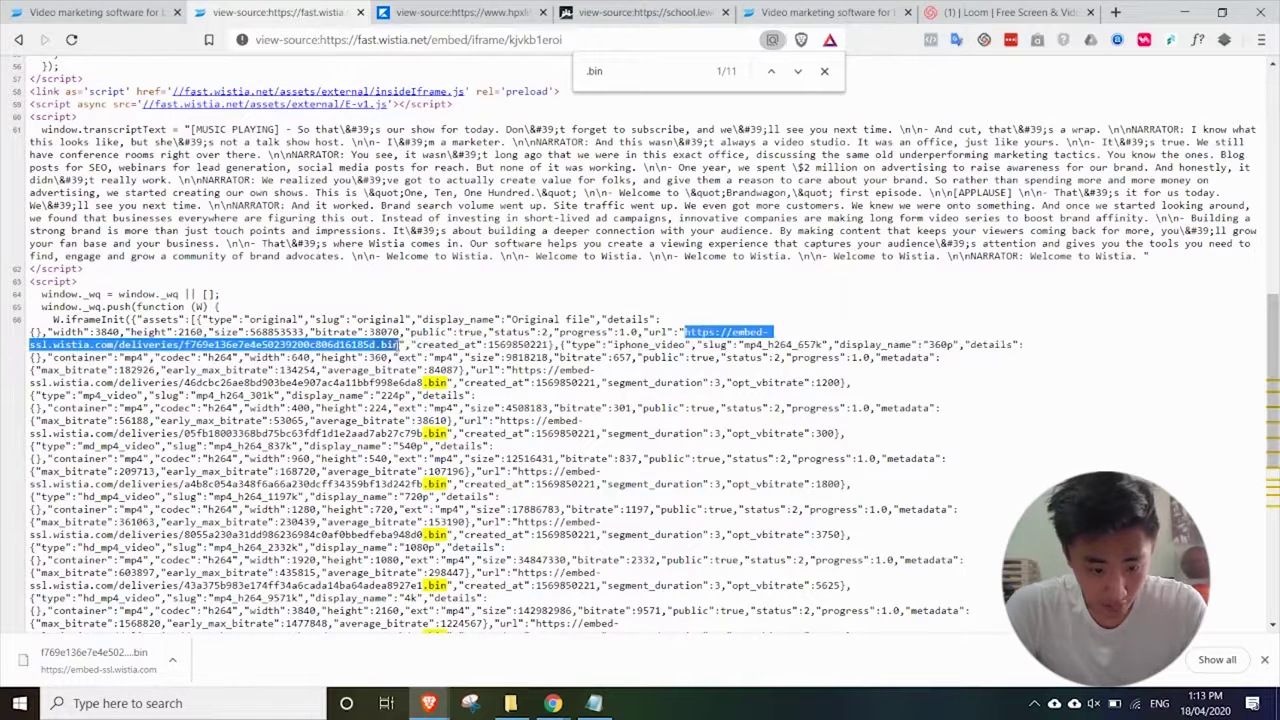
{"action": "key", "text": "ctrl+c"}
Step: Load the copied .bin URL in the same tab, then start and pause the video
{"action": "left_click", "coordinate": [400, 40]}
{"action": "key", "text": "ctrl+v"}
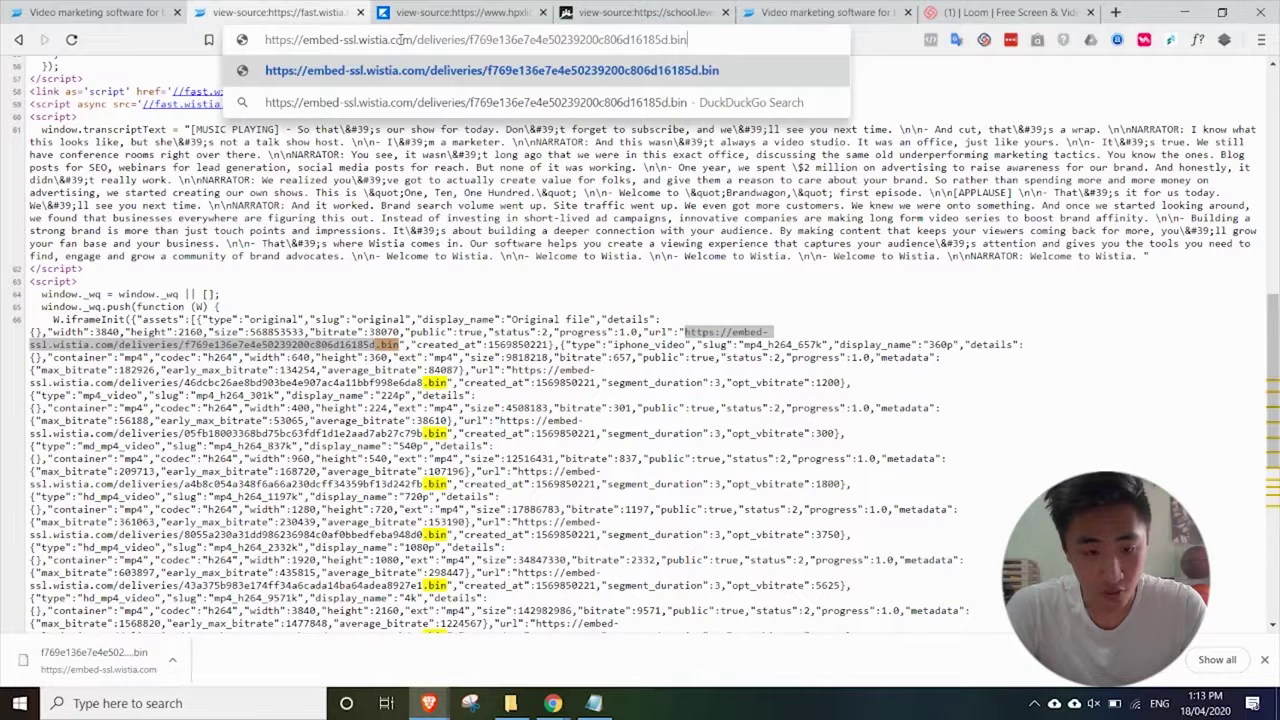
{"action": "key", "text": "Return"}
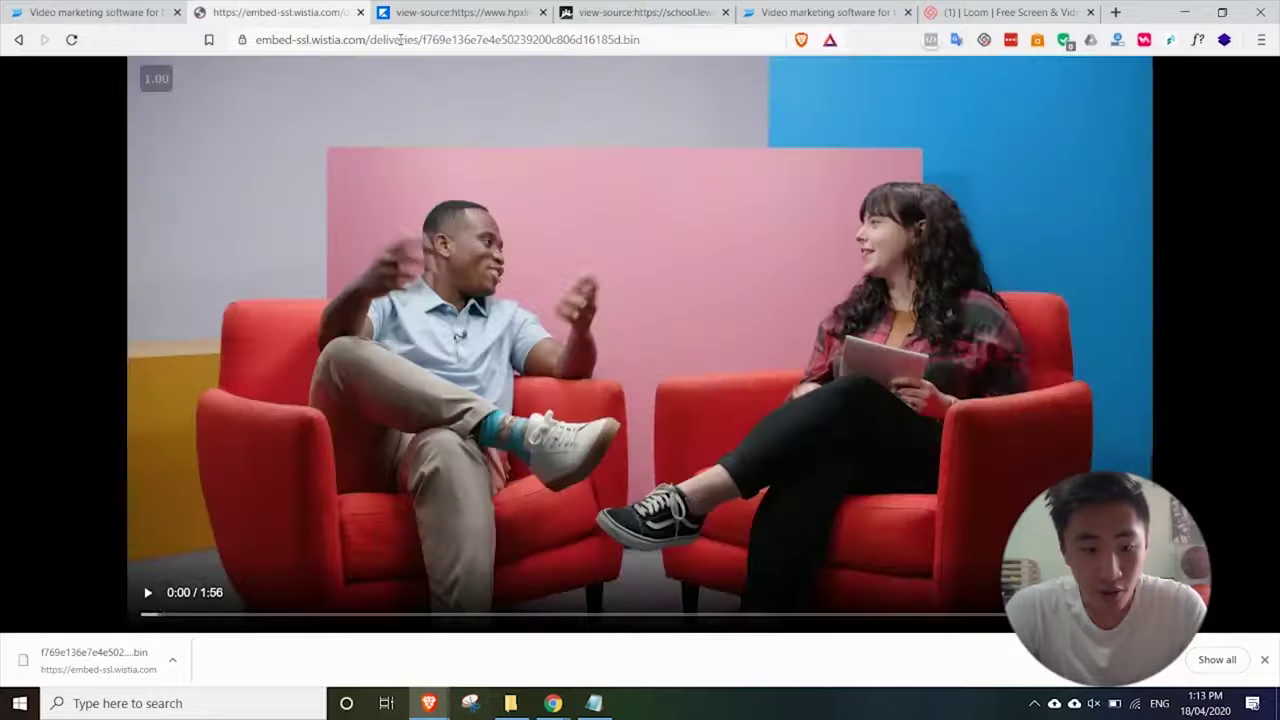
{"action": "left_click", "coordinate": [451, 266]}
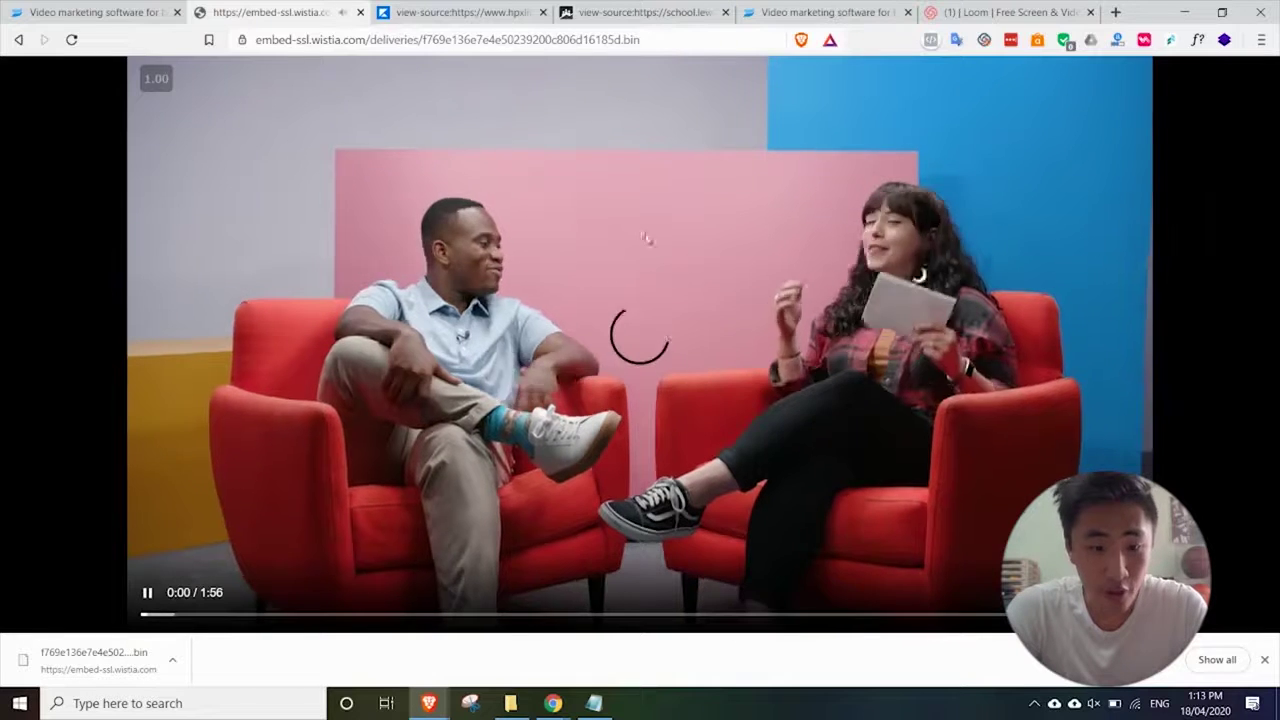
{"action": "left_click", "coordinate": [620, 250]}
Step: Save the video to the Videos Downloaded folder under the suggested .bin file name
{"action": "right_click", "coordinate": [581, 256]}
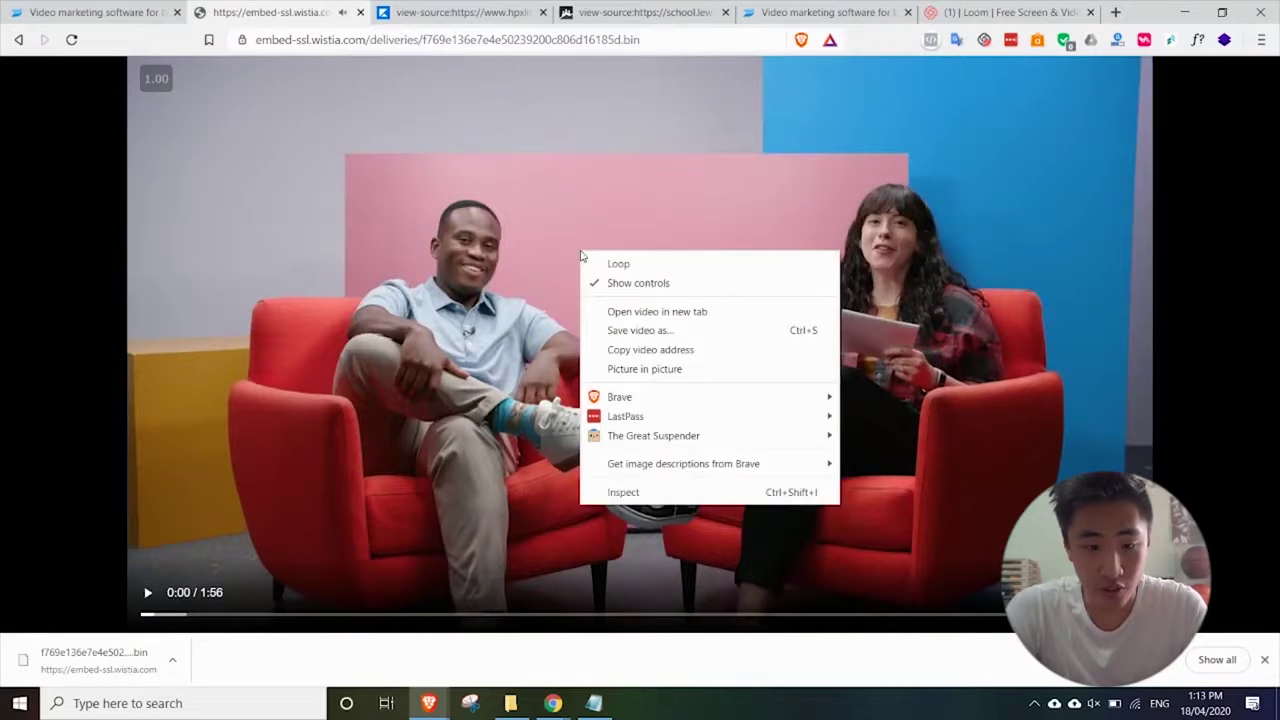
{"action": "left_click", "coordinate": [644, 331]}
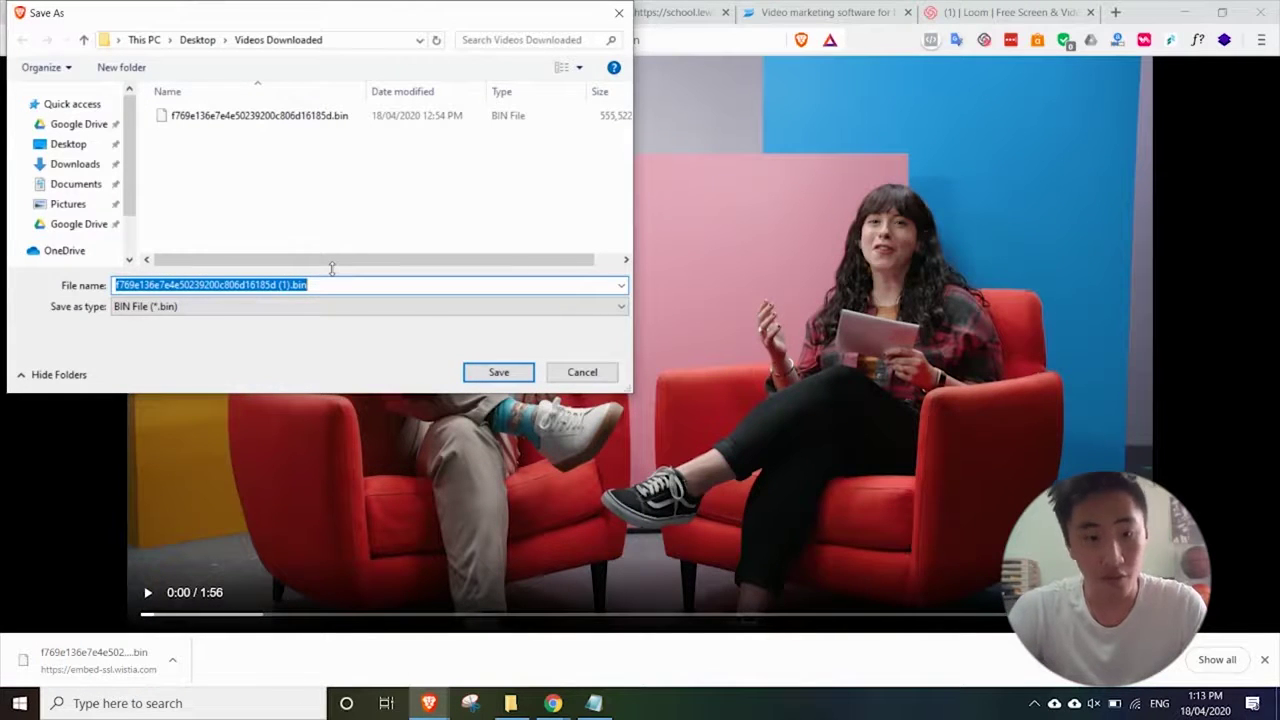
{"action": "key", "text": "Return"}
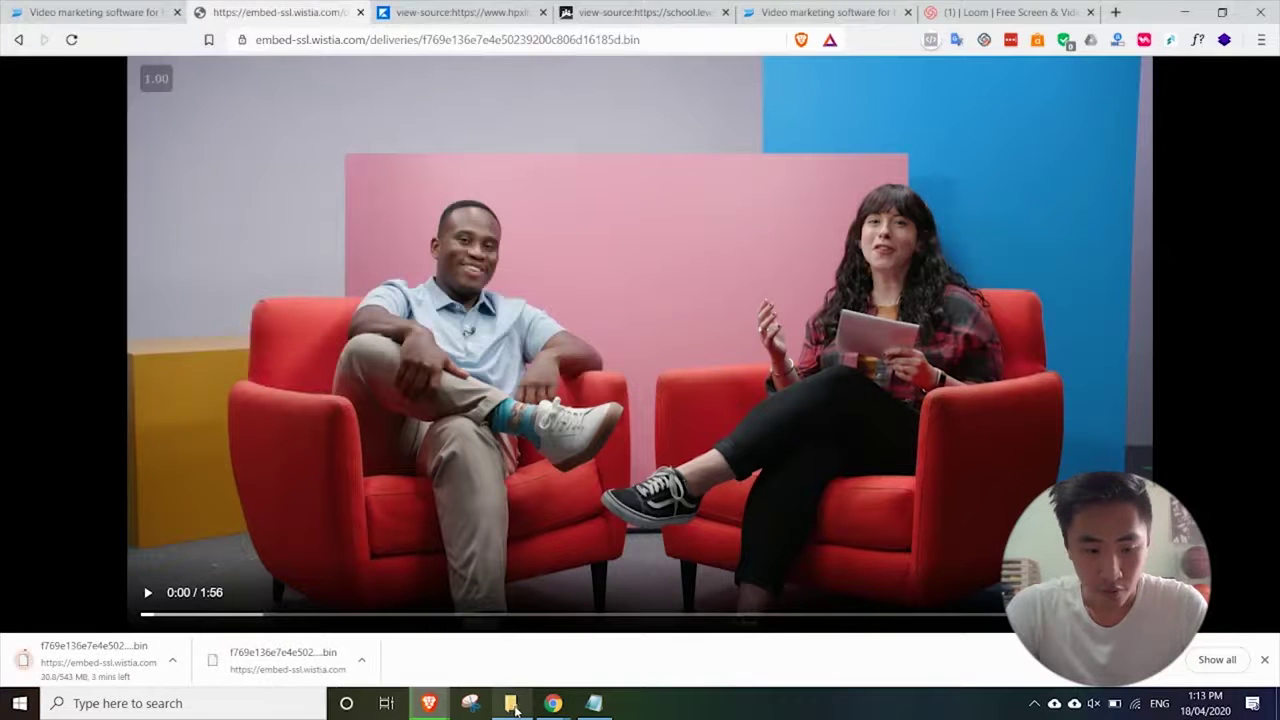
Step: Switch to File Explorer's Videos Downloaded folder, widen the Name column, and change the fully downloaded file's extension to .mp4, accepting the extension change
{"action": "left_click", "coordinate": [516, 615]}
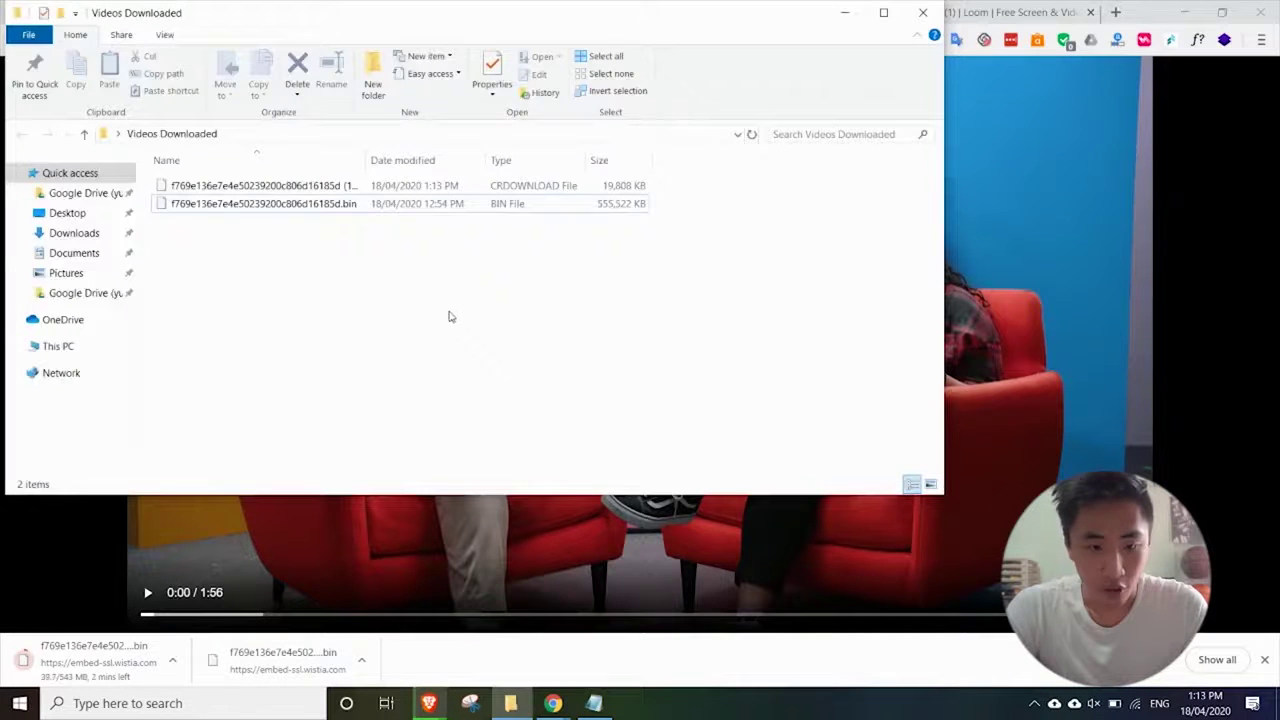
{"action": "double_click", "coordinate": [367, 160]}
{"action": "left_click", "coordinate": [322, 204]}
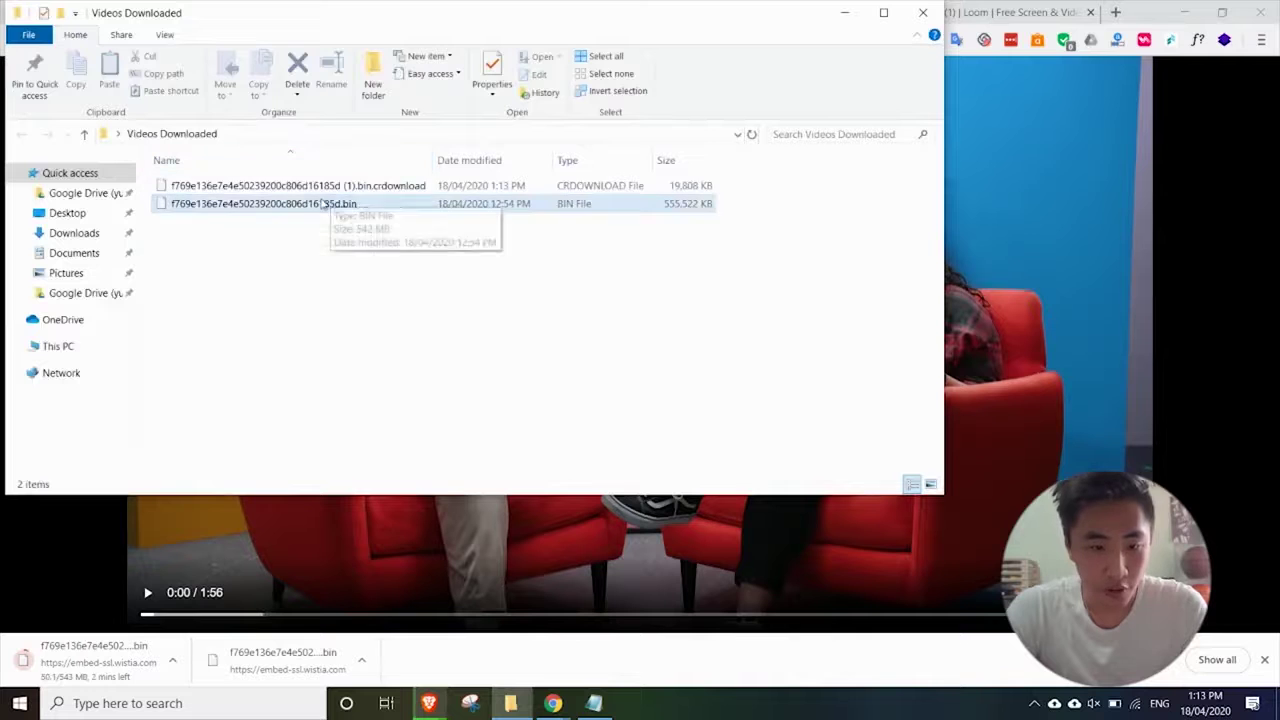
{"action": "left_click", "coordinate": [360, 204]}
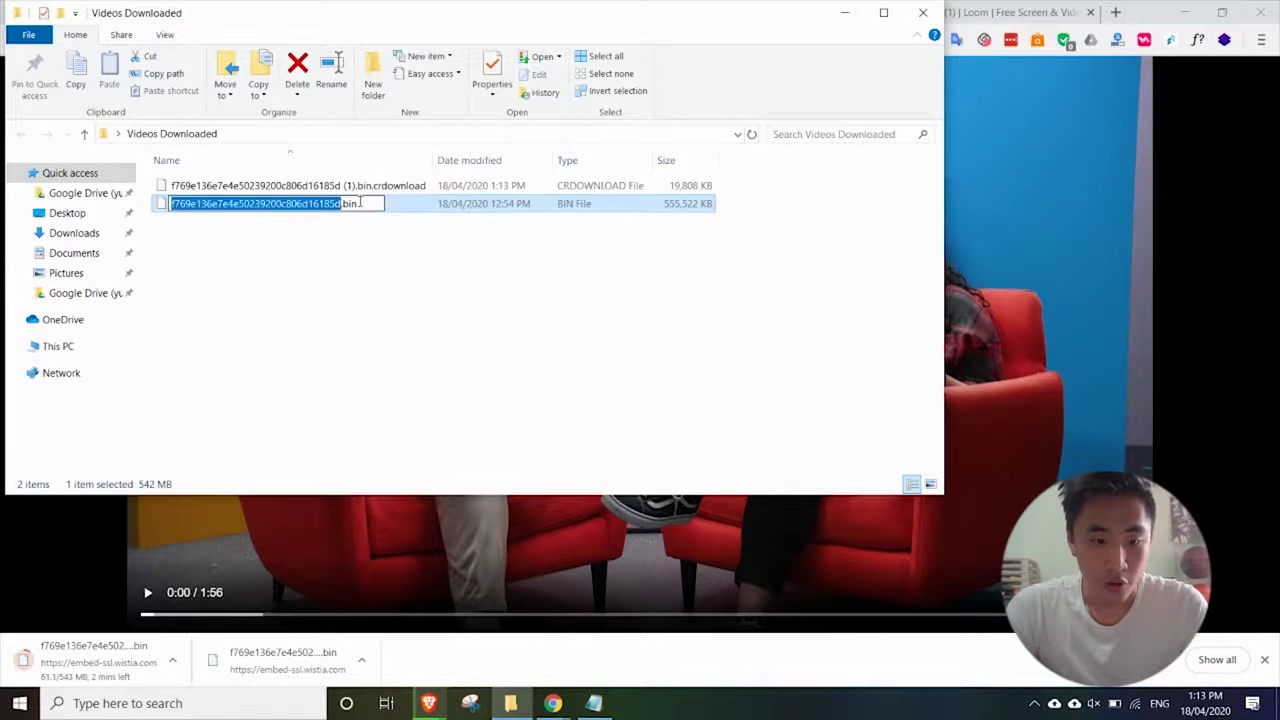
{"action": "left_click", "coordinate": [360, 203]}
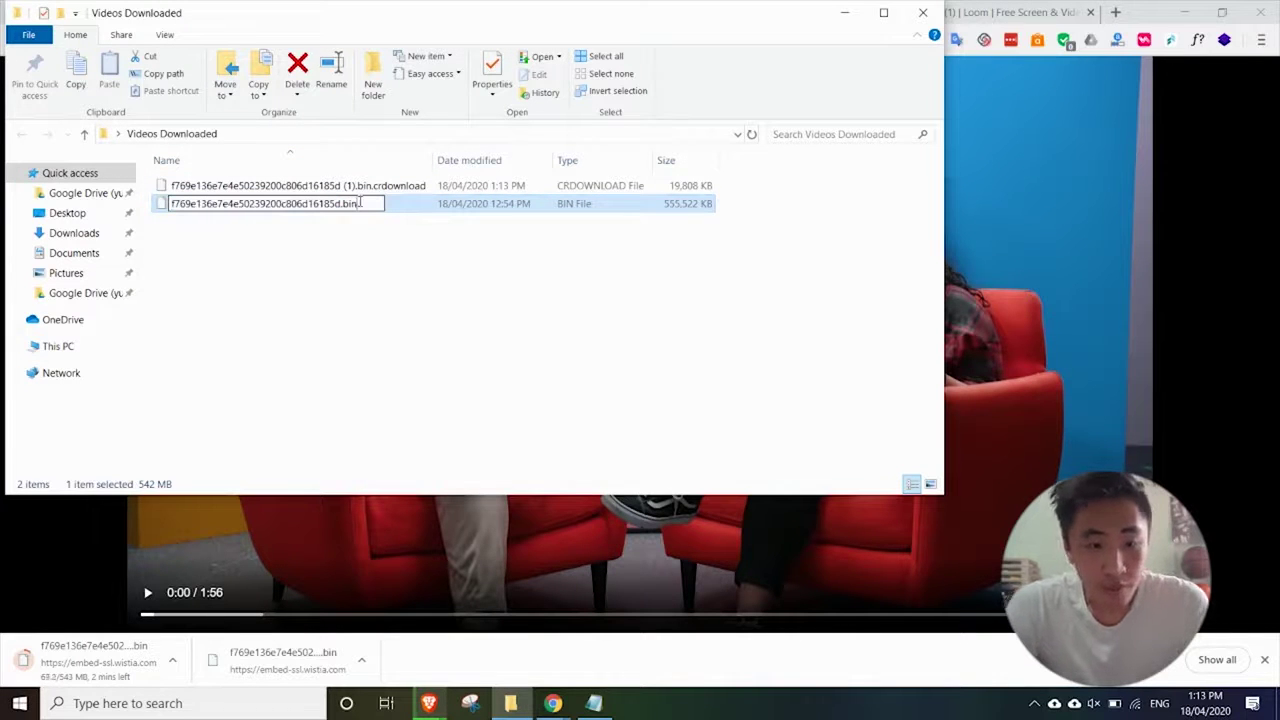
{"action": "key", "text": "BackSpace"}
{"action": "key", "text": "BackSpace"}
{"action": "key", "text": "BackSpace"}
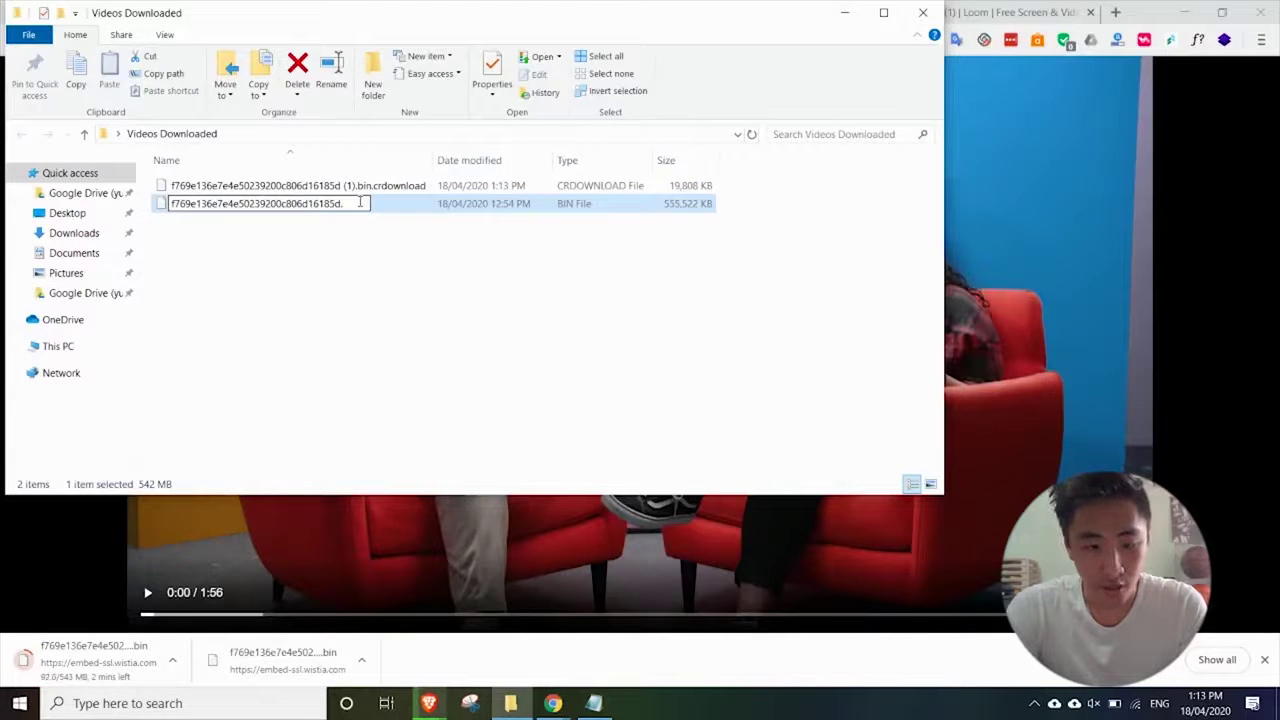
{"action": "type", "text": "mp4"}
{"action": "key", "text": "Return"}
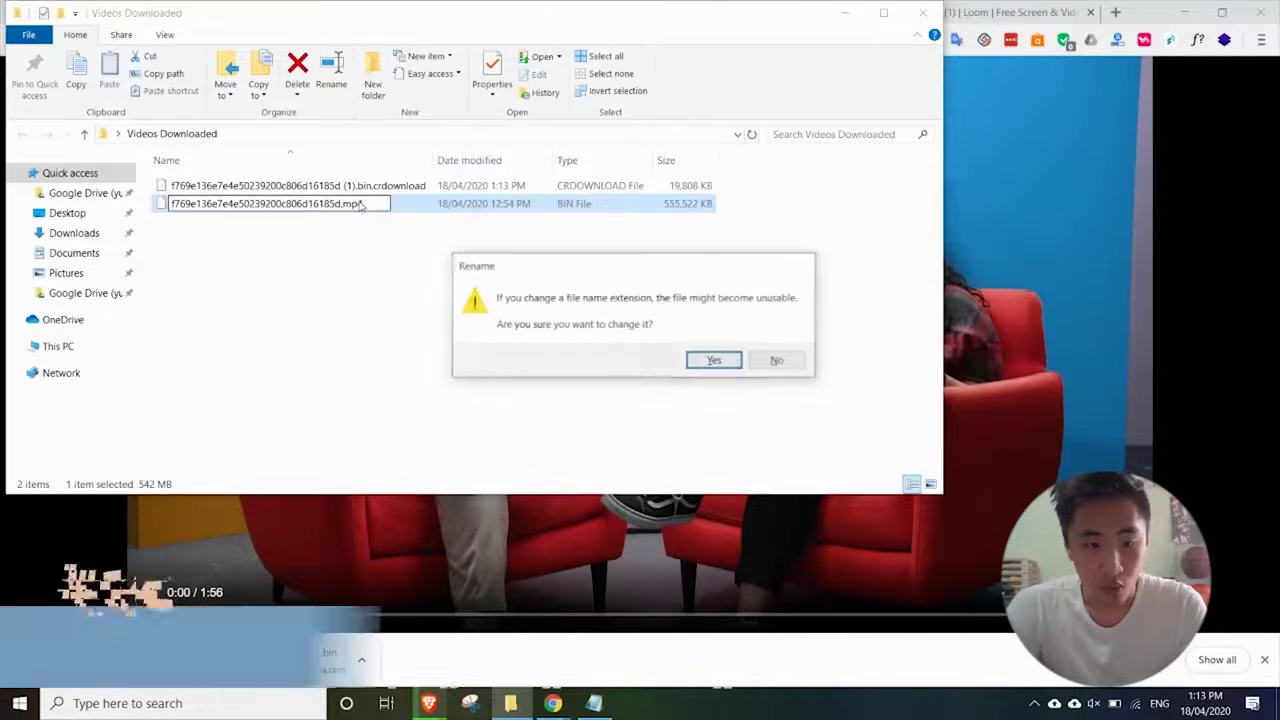
{"action": "key", "text": "Return"}
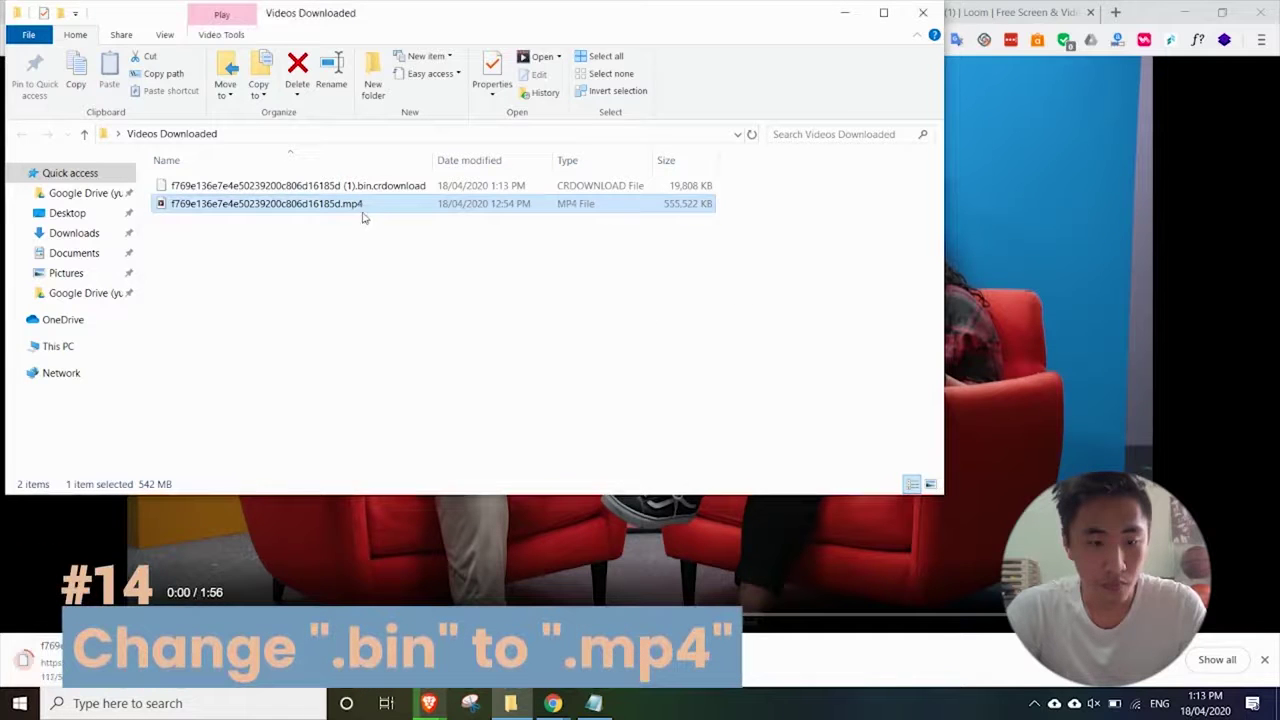
Step: Open the renamed .mp4 file to check its playback and close the video player
{"action": "double_click", "coordinate": [363, 204]}
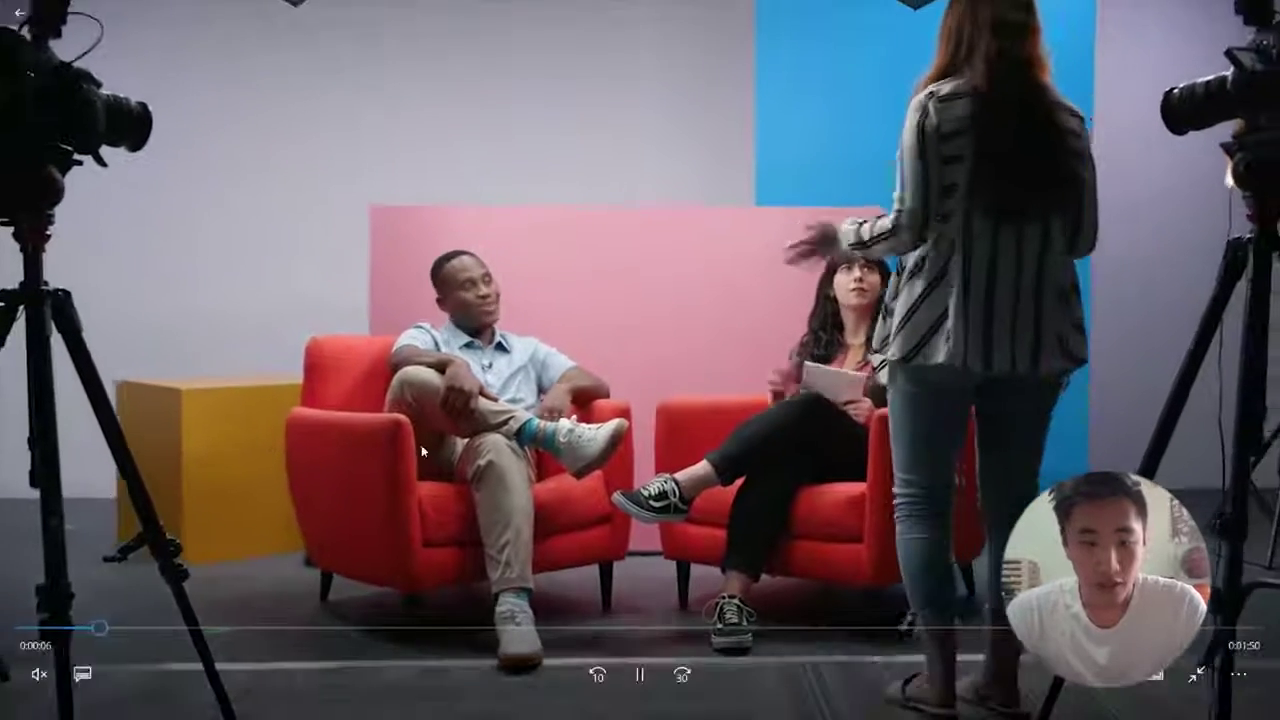
{"action": "key", "text": "alt+F4"}
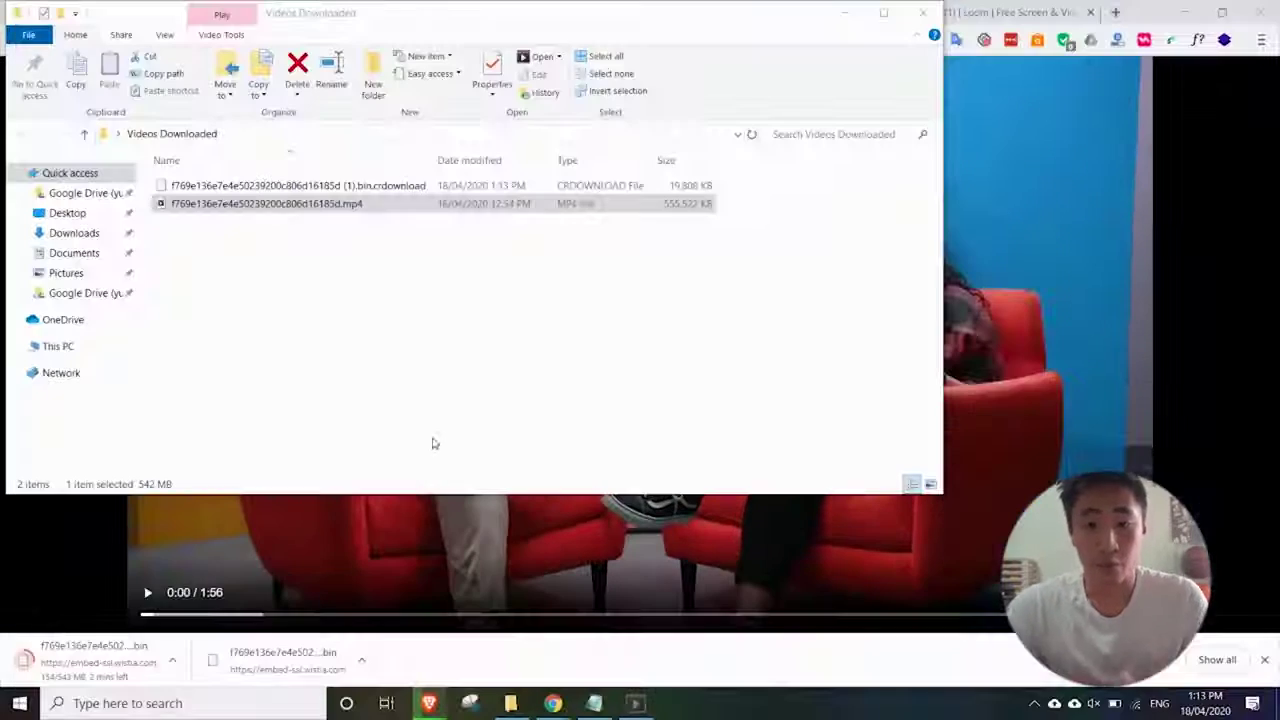